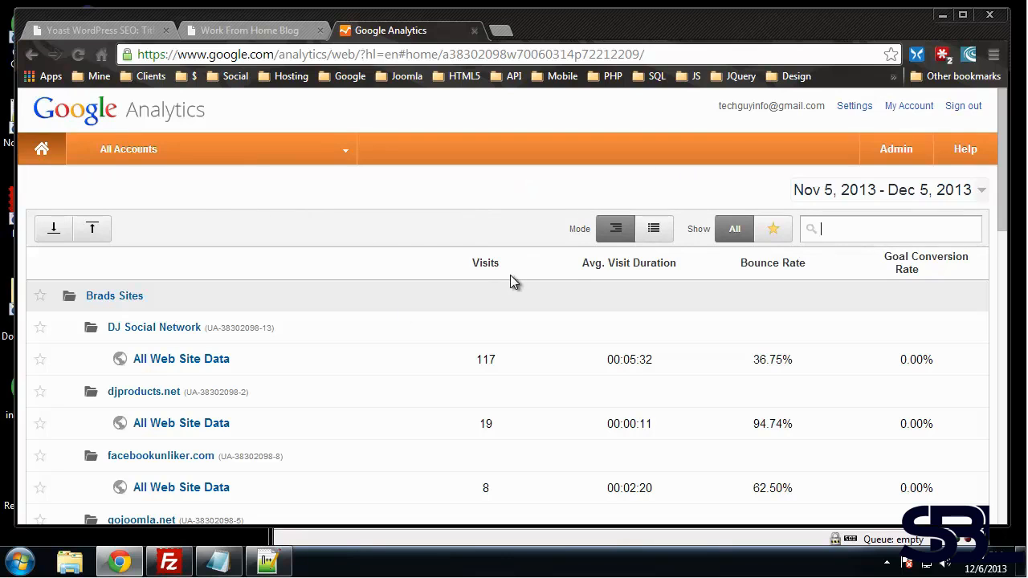
# Step: Look through the visit statistics of the websites listed for all accounts
pyautogui.scroll(-1, 305, 209)
pyautogui.scroll(1, 333, 222)
pyautogui.scroll(-10, 281, 197)
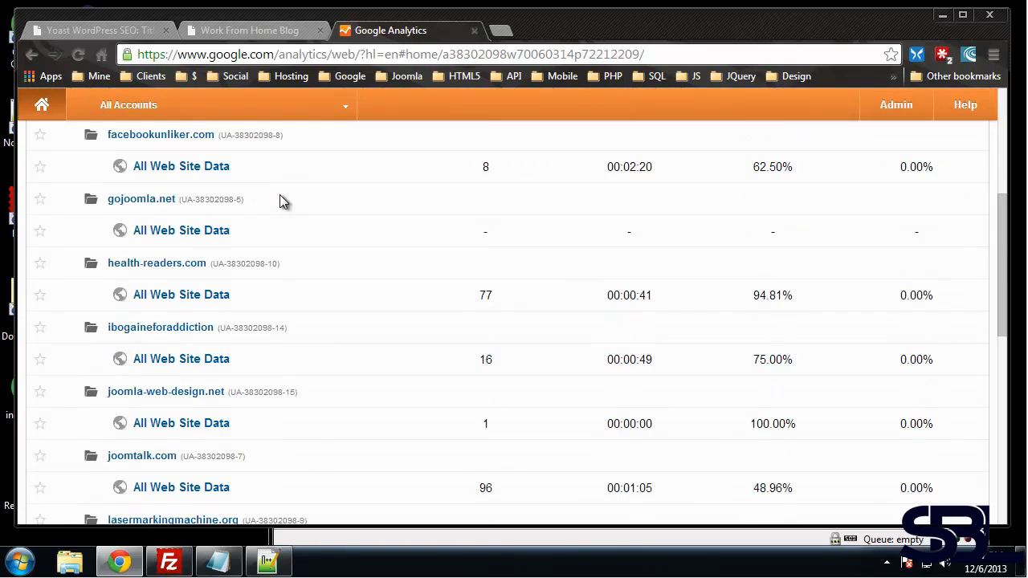
pyautogui.scroll(-2, 283, 199)
pyautogui.scroll(9, 282, 199)
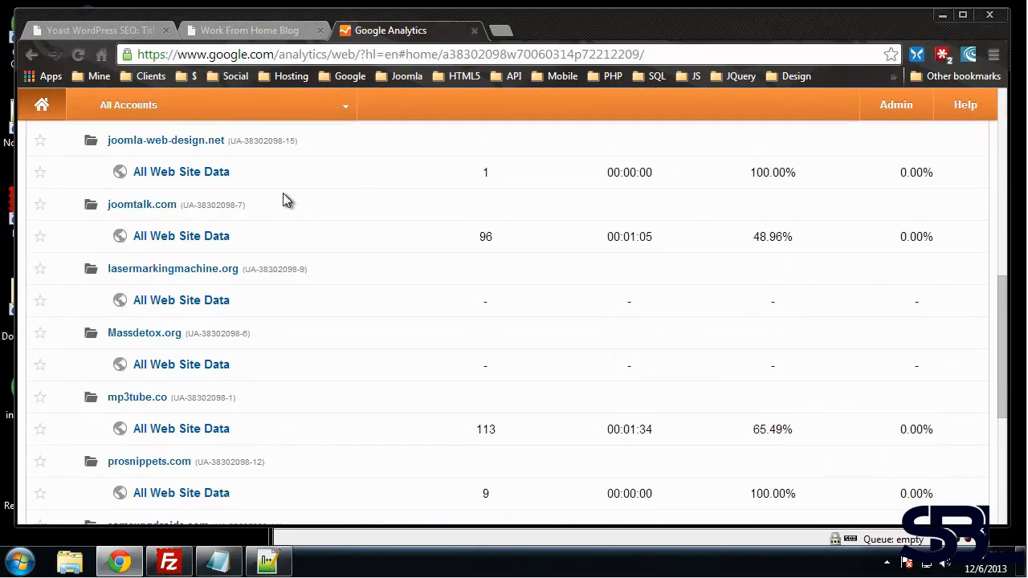
pyautogui.scroll(2, 160, 291)
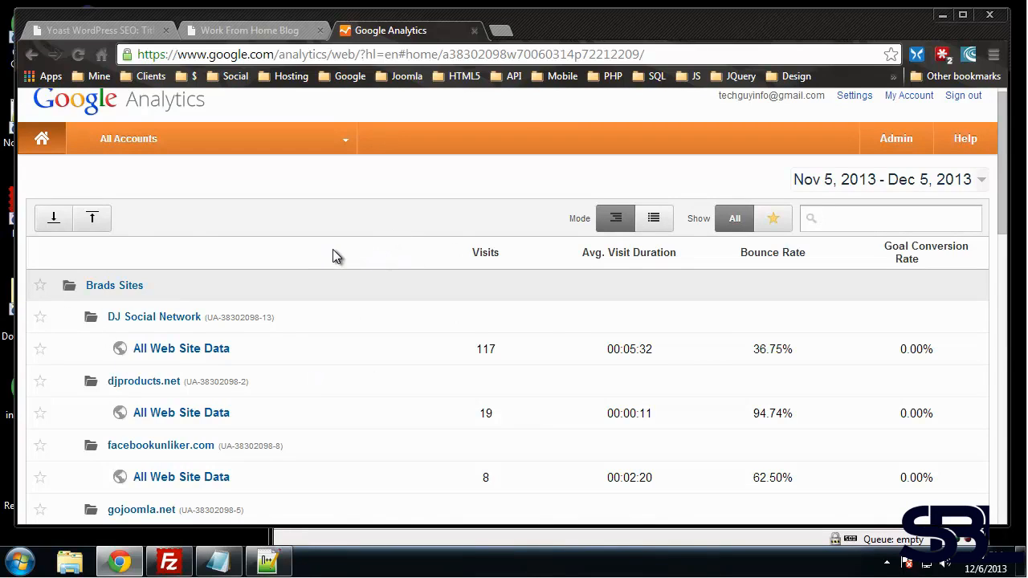
pyautogui.scroll(1, 333, 250)
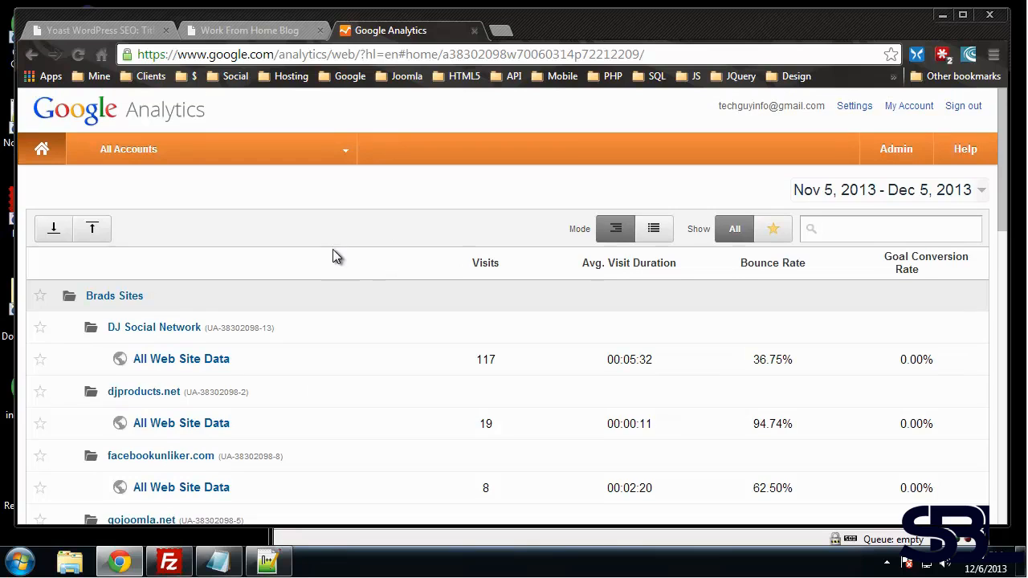
# Step: Open the Analytics administration area and start creating a new account
pyautogui.click(892, 148)
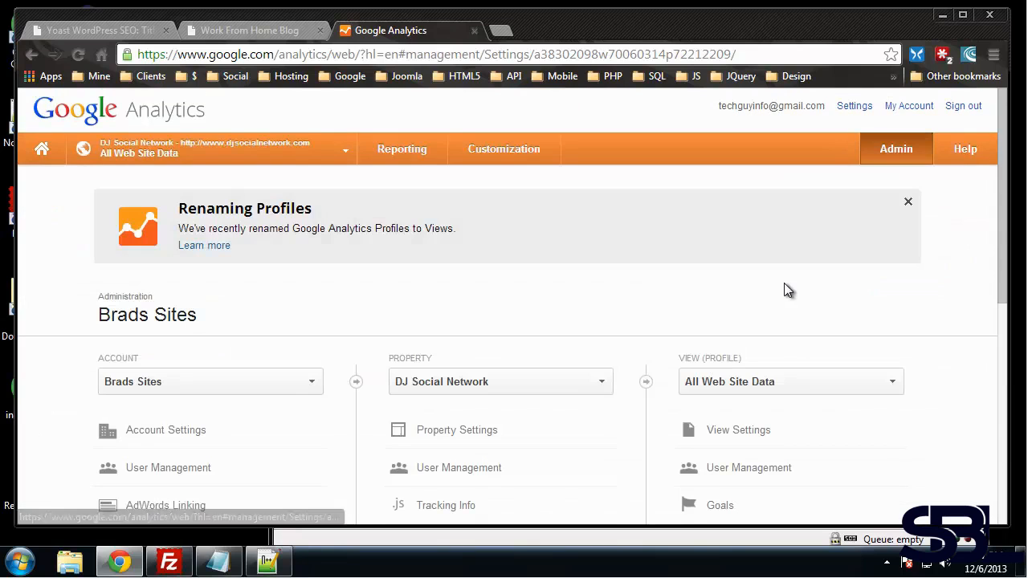
pyautogui.scroll(-2, 580, 257)
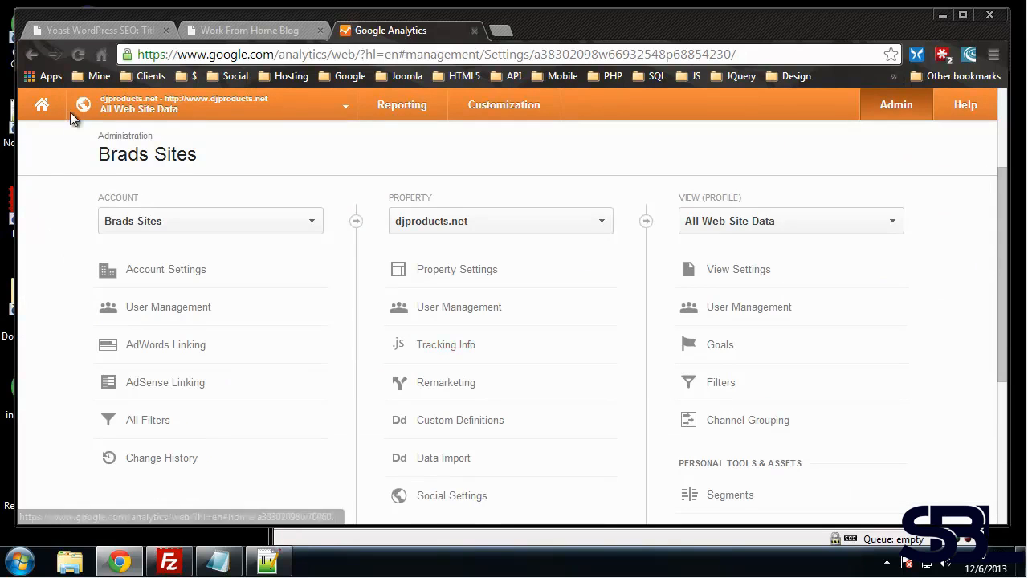
pyautogui.scroll(2, 390, 236)
pyautogui.scroll(-1, 241, 314)
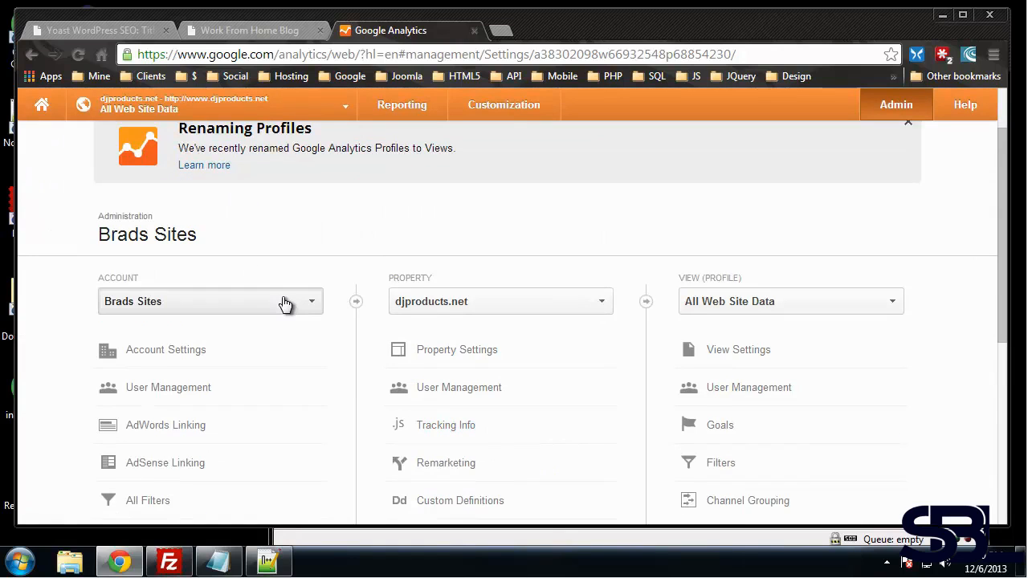
pyautogui.click(440, 307)
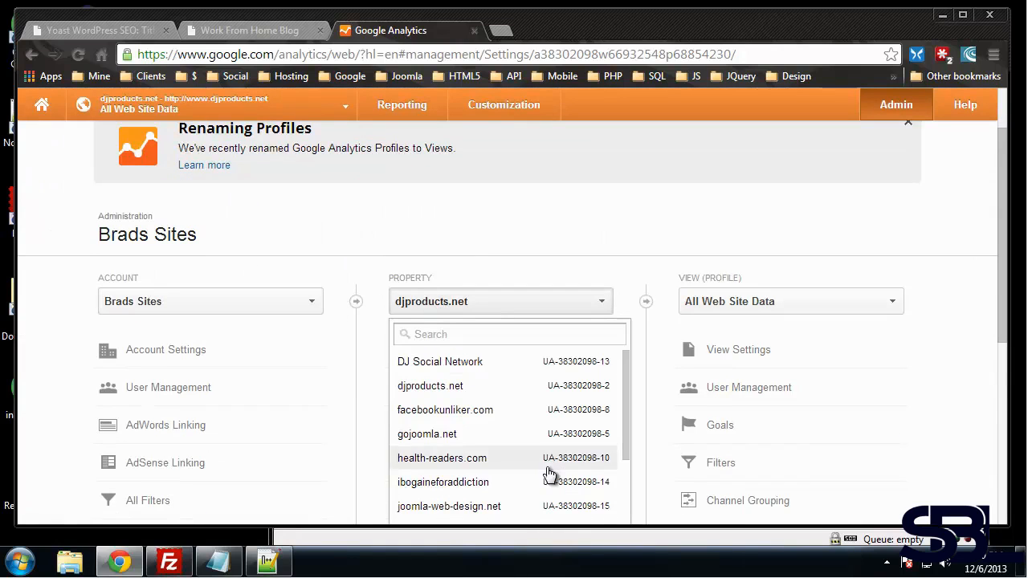
pyautogui.scroll(-3, 551, 464)
pyautogui.scroll(-1, 489, 385)
pyautogui.click(311, 225)
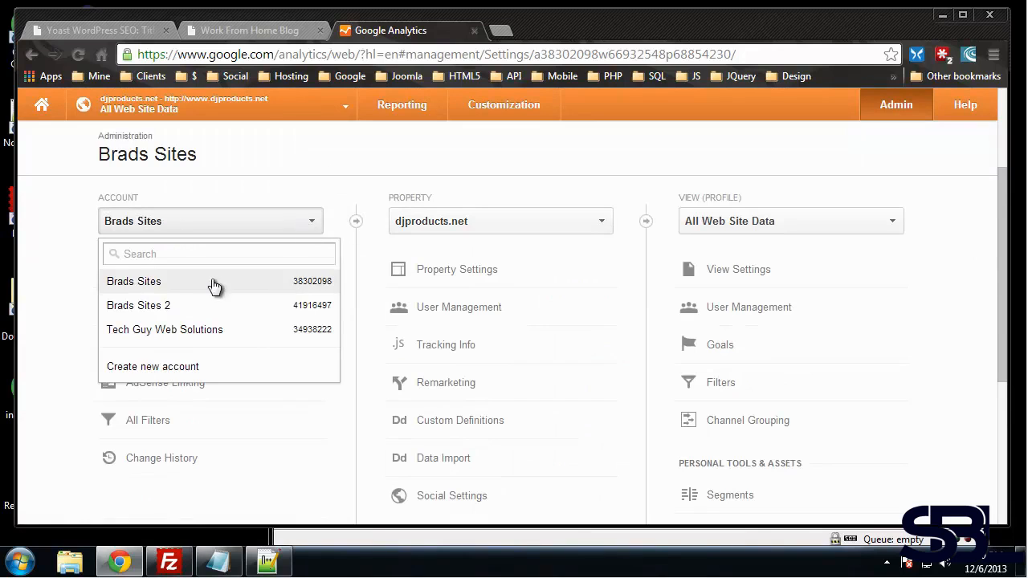
pyautogui.click(138, 371)
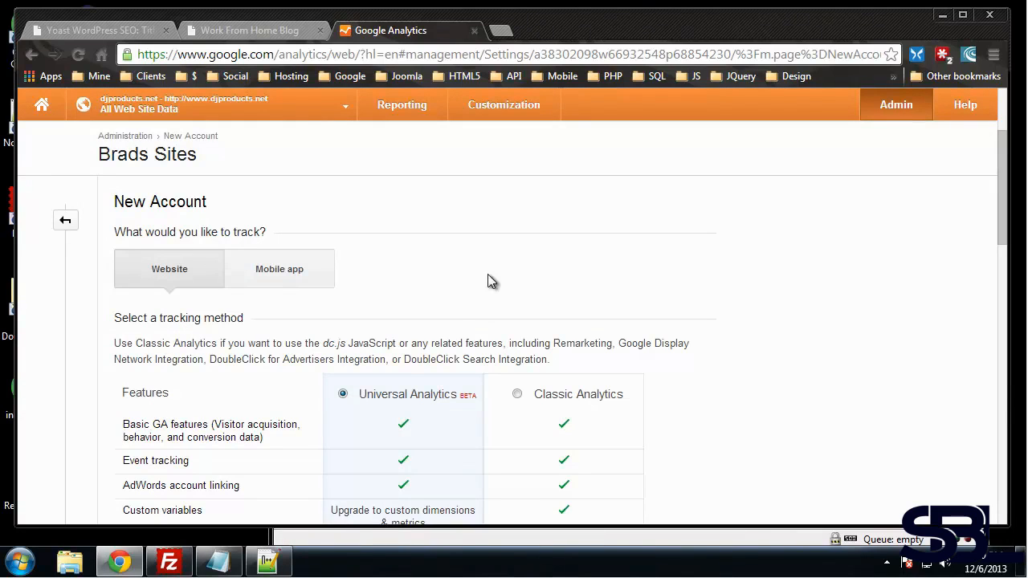
# Step: Enter Tech Guy Staging as both the account name and the website name of the new account
pyautogui.scroll(-1, 152, 273)
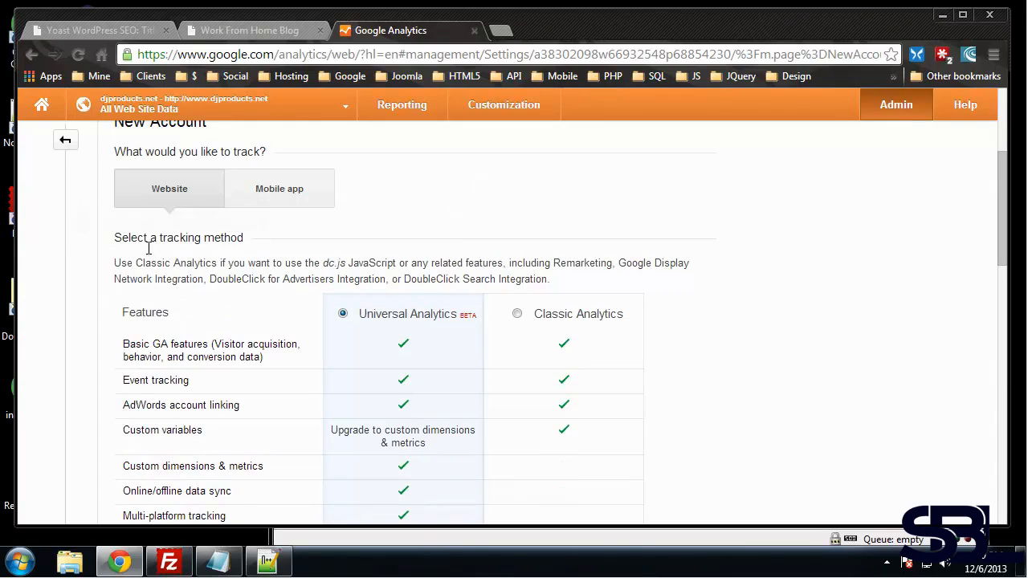
pyautogui.scroll(-2, 205, 229)
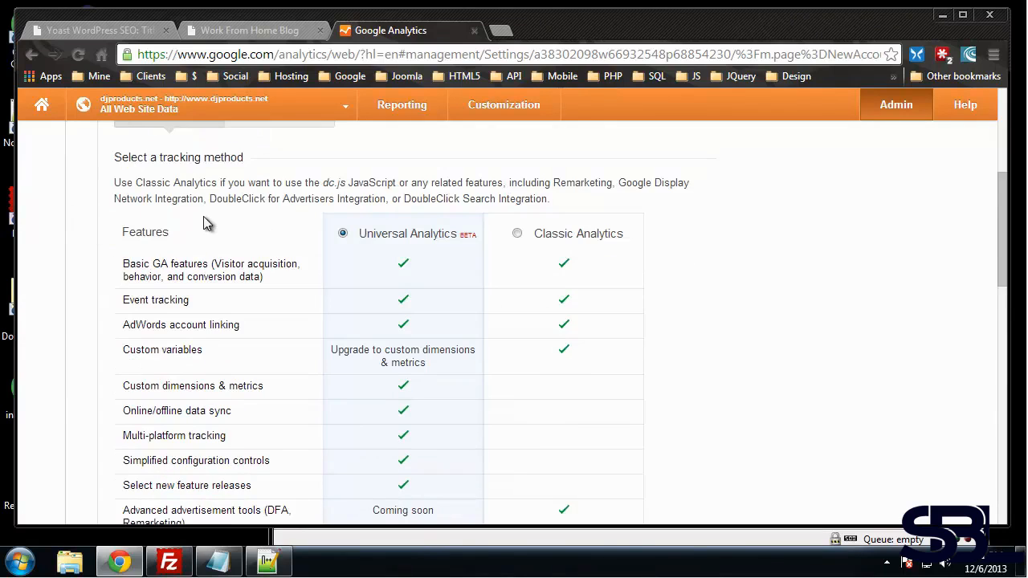
pyautogui.scroll(1, 208, 232)
pyautogui.scroll(-2, 305, 298)
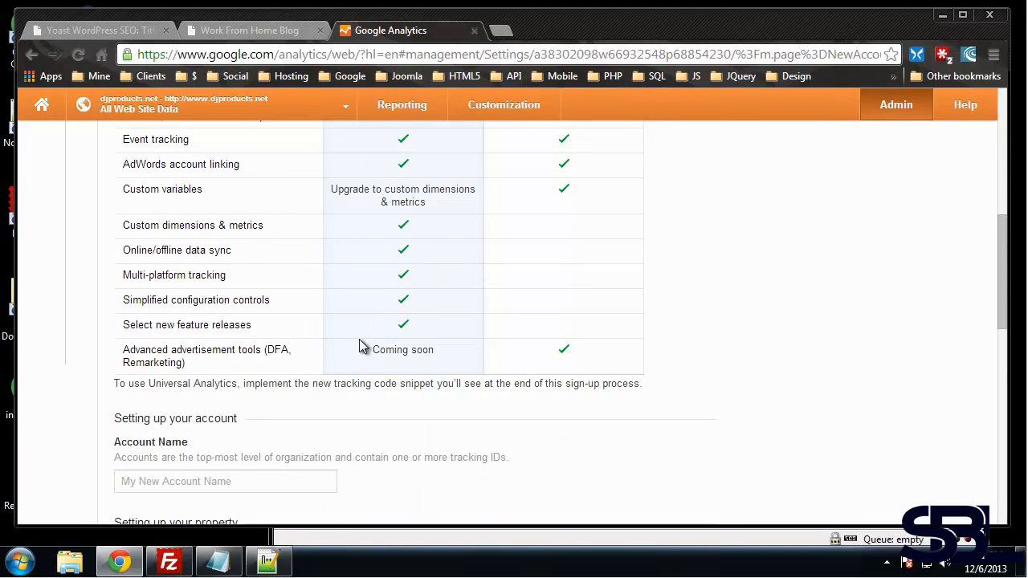
pyautogui.scroll(-2, 397, 257)
pyautogui.scroll(-1, 430, 305)
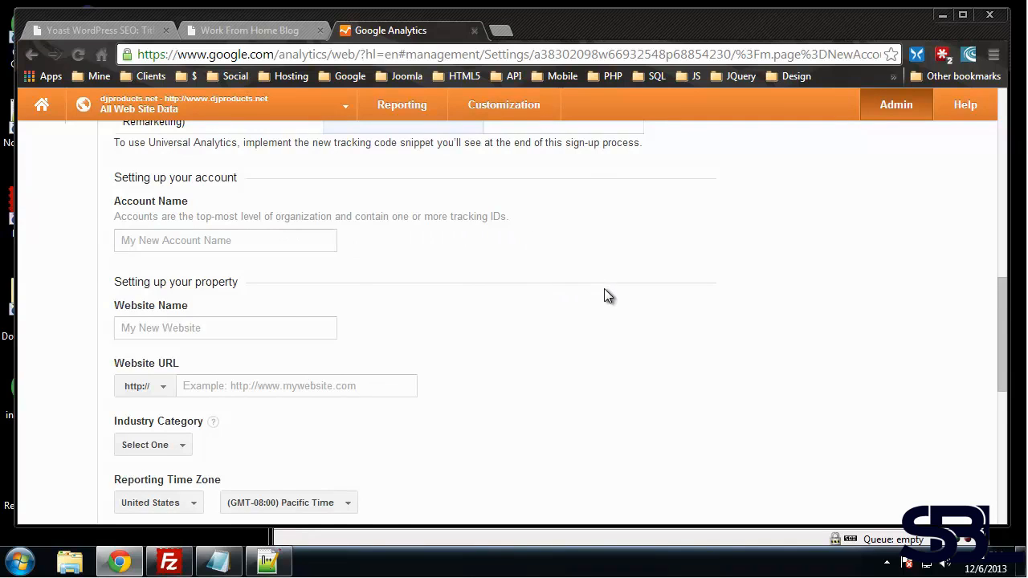
pyautogui.scroll(-1, 606, 296)
pyautogui.click(251, 164)
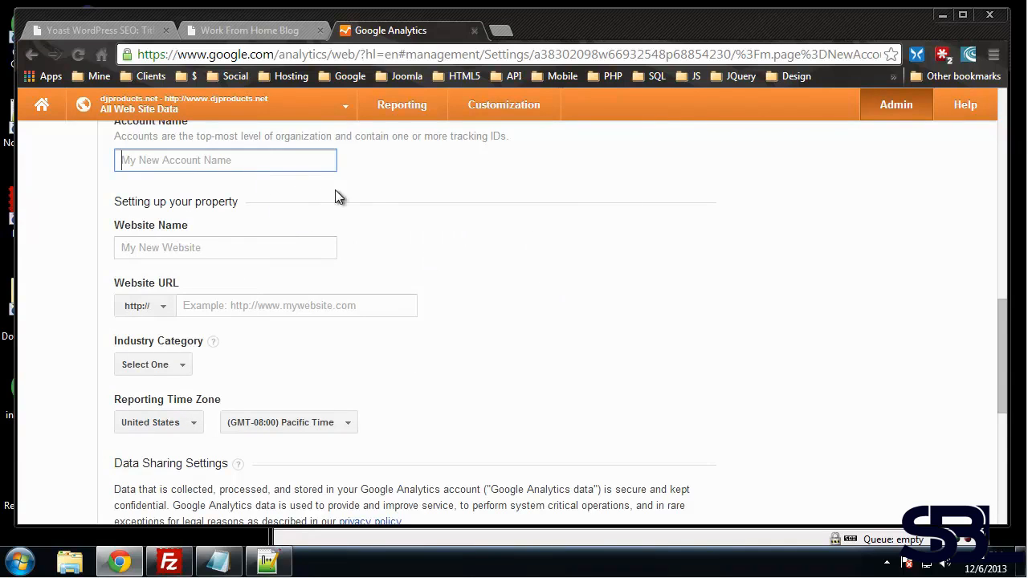
pyautogui.write('Tec')
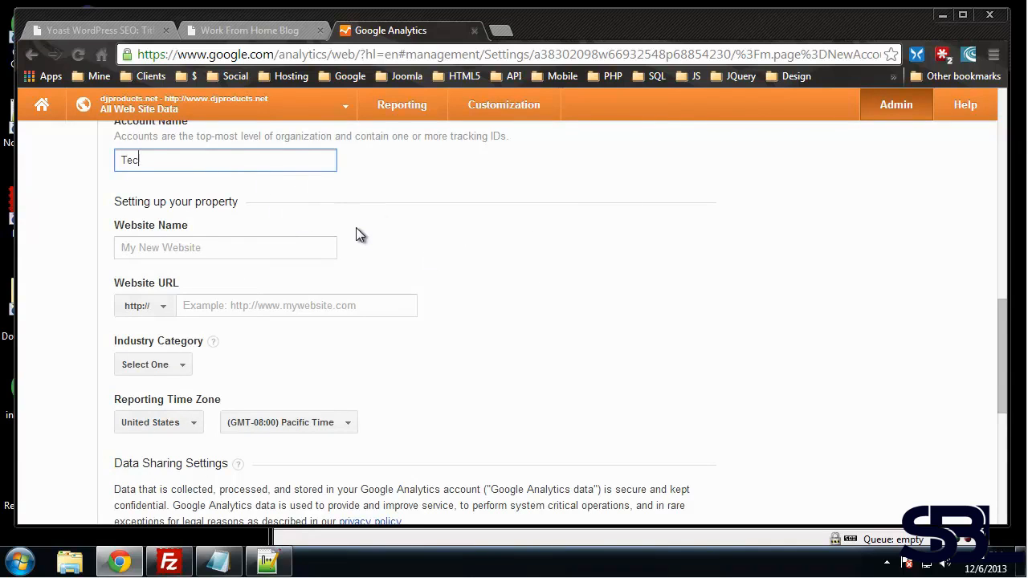
pyautogui.write('h Guy Staging')
pyautogui.click(198, 255)
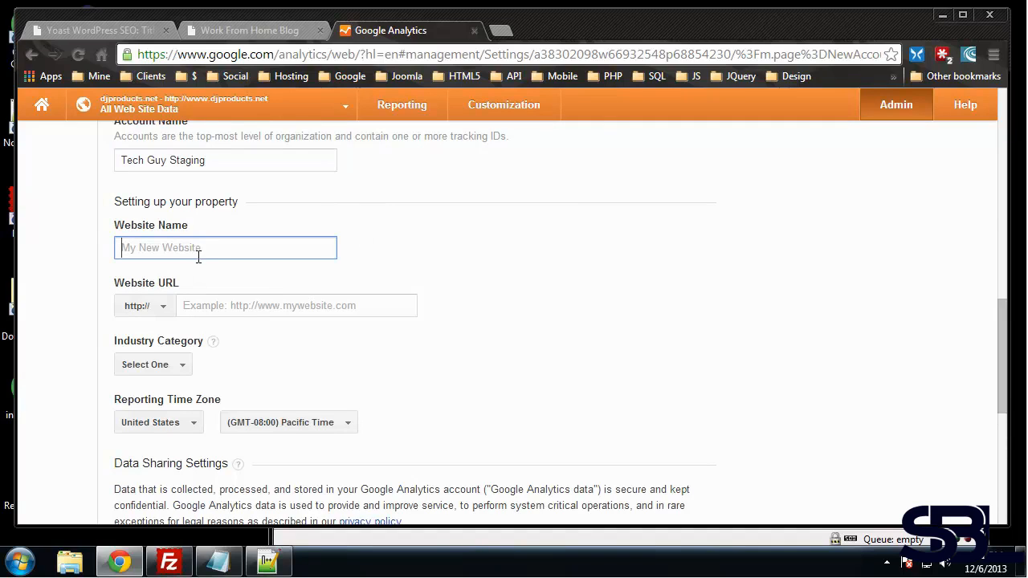
pyautogui.write('Tech Guy Staging')
# Step: Set the new property's website URL to techguystaging.com
pyautogui.click(215, 305)
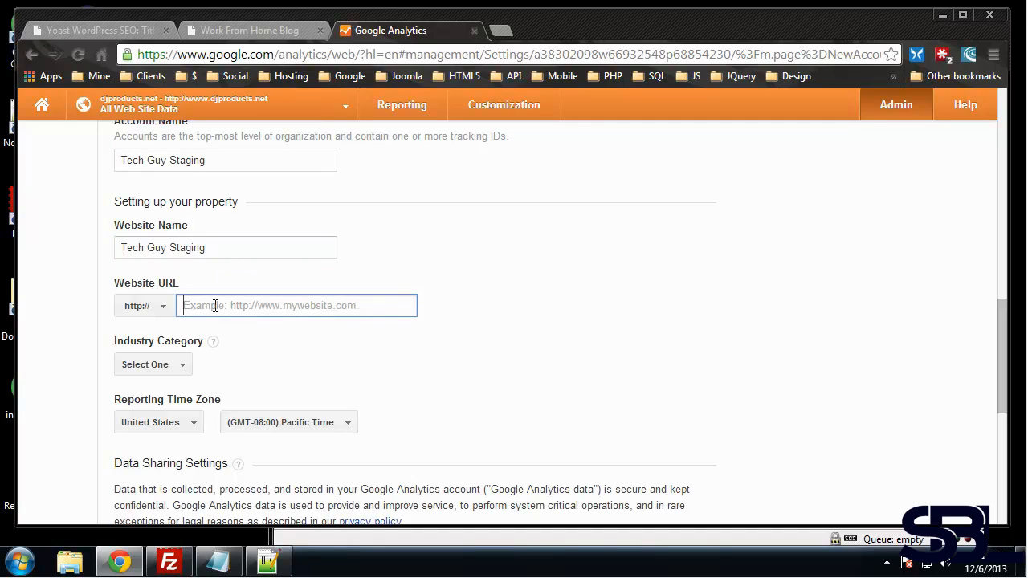
pyautogui.write('htt')
pyautogui.press('BackSpace')
pyautogui.press('BackSpace')
pyautogui.press('BackSpace')
pyautogui.write('techguystaging.com')
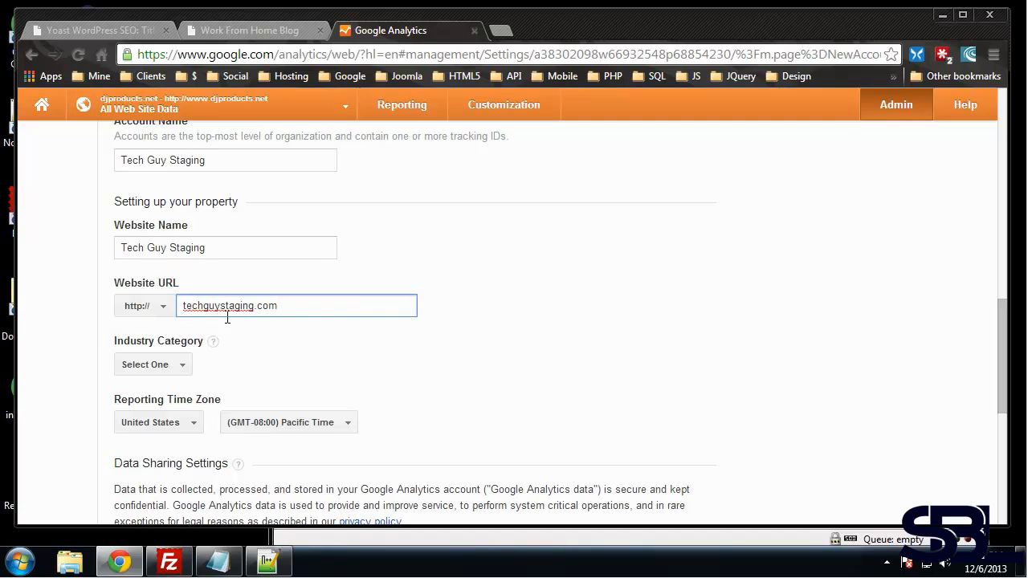
# Step: Set the industry category to Internet and Telecom and the reporting time zone to (GMT-05:00) Eastern Time
pyautogui.click(152, 370)
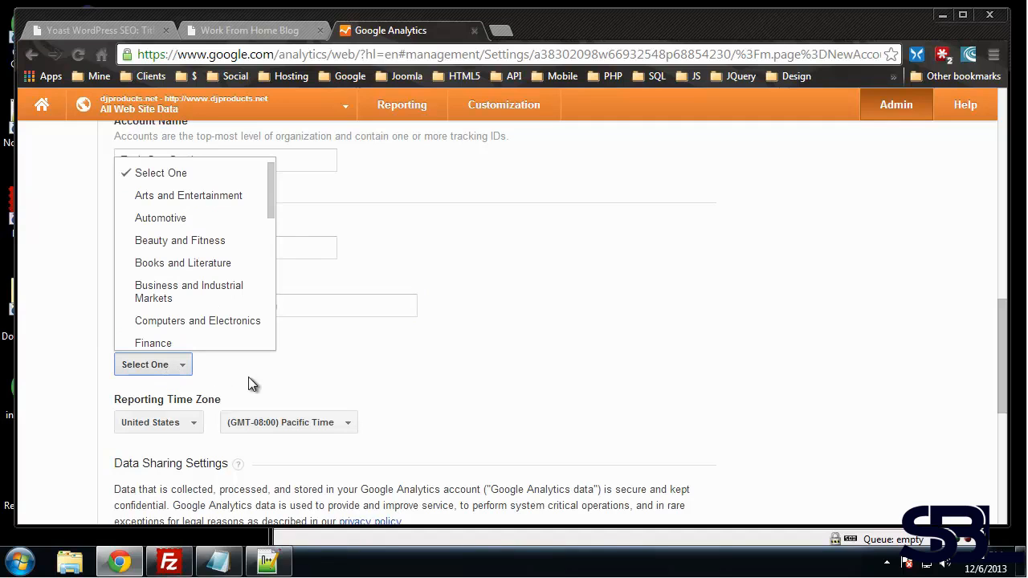
pyautogui.moveTo(265, 185); pyautogui.dragTo(265, 255)
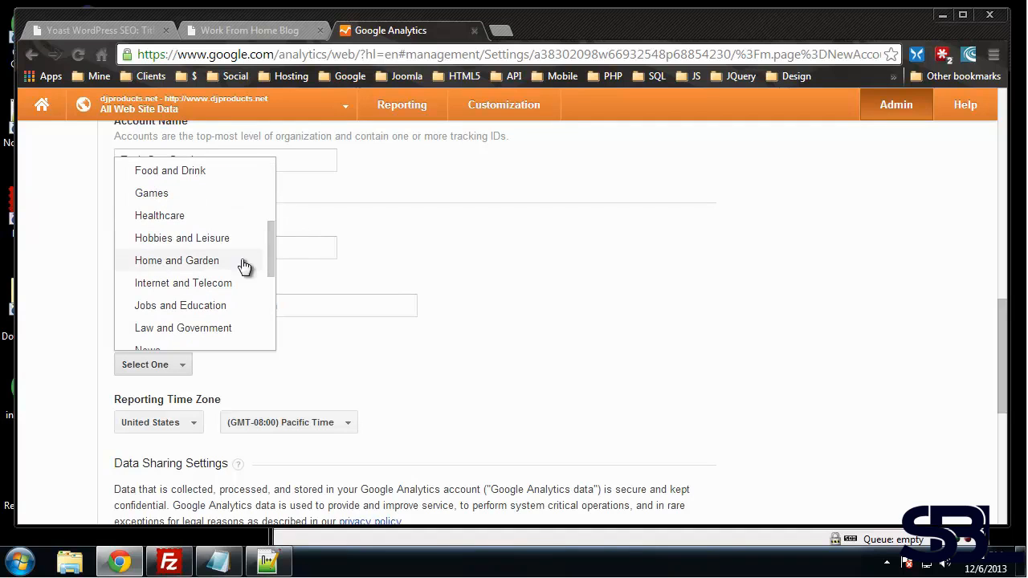
pyautogui.click(178, 284)
pyautogui.scroll(-2, 628, 341)
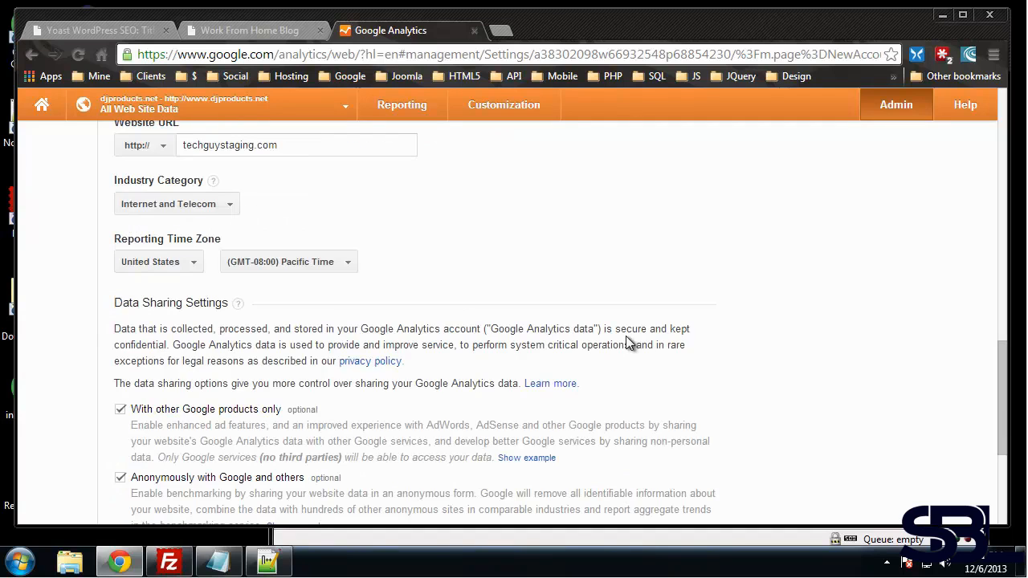
pyautogui.click(287, 263)
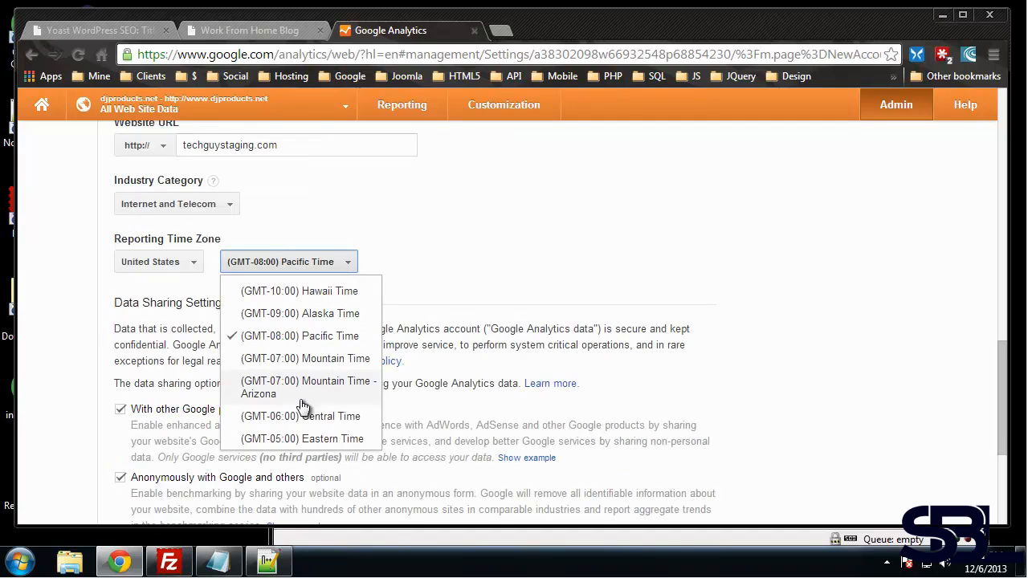
pyautogui.click(321, 439)
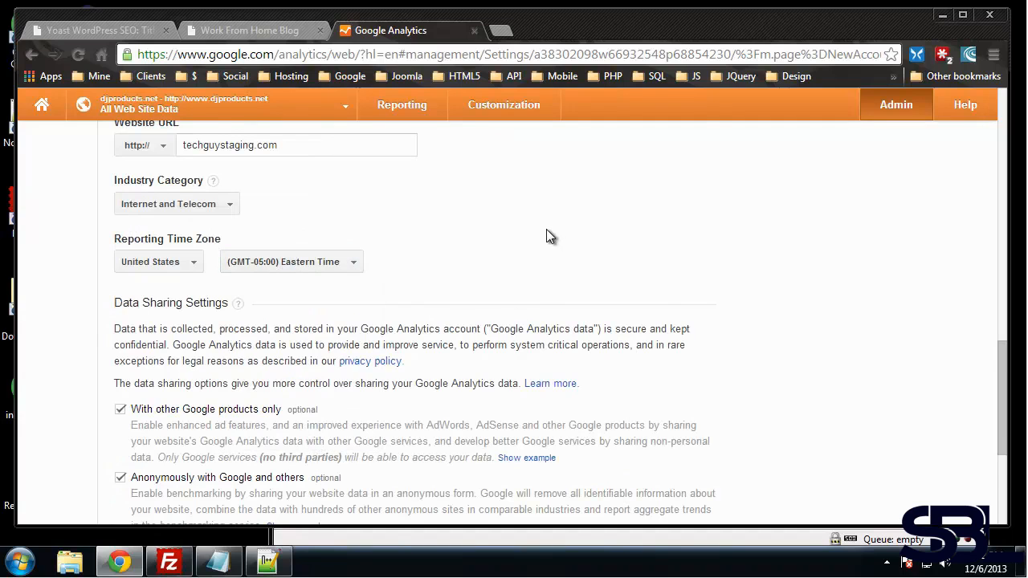
# Step: Request the tracking ID for the new account and accept the Google Analytics terms of service
pyautogui.scroll(-2, 549, 235)
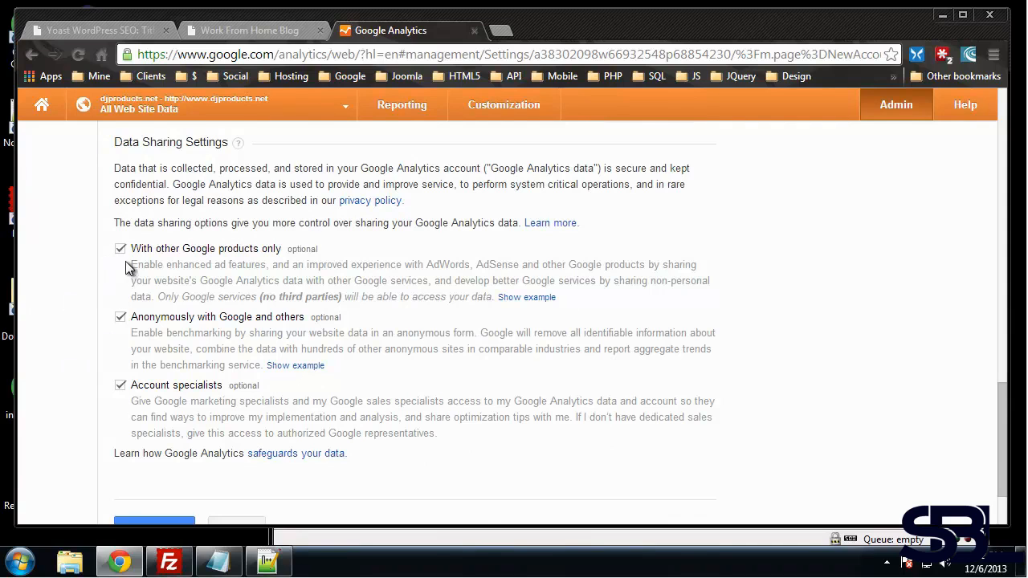
pyautogui.scroll(-2, 129, 269)
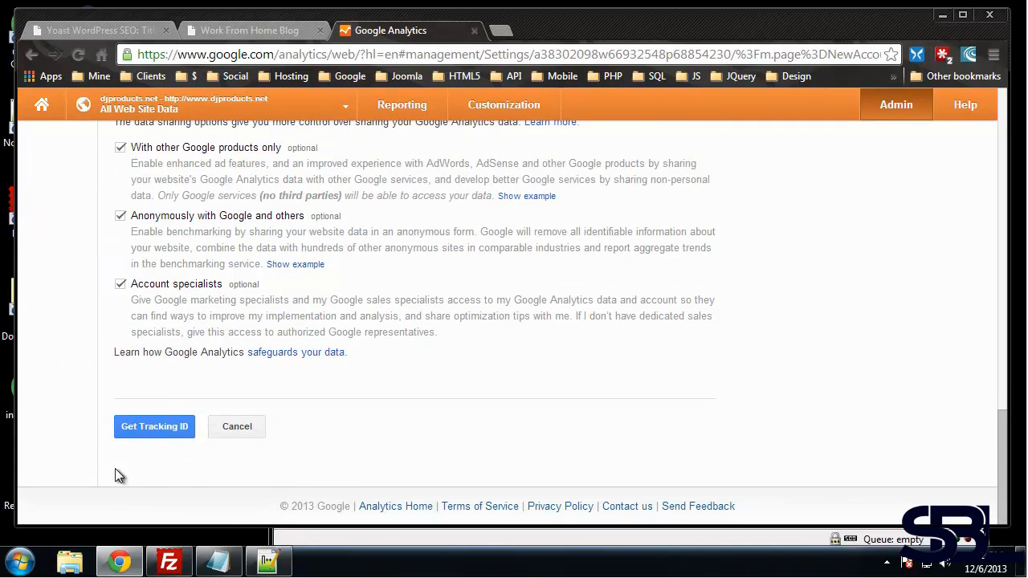
pyautogui.click(159, 428)
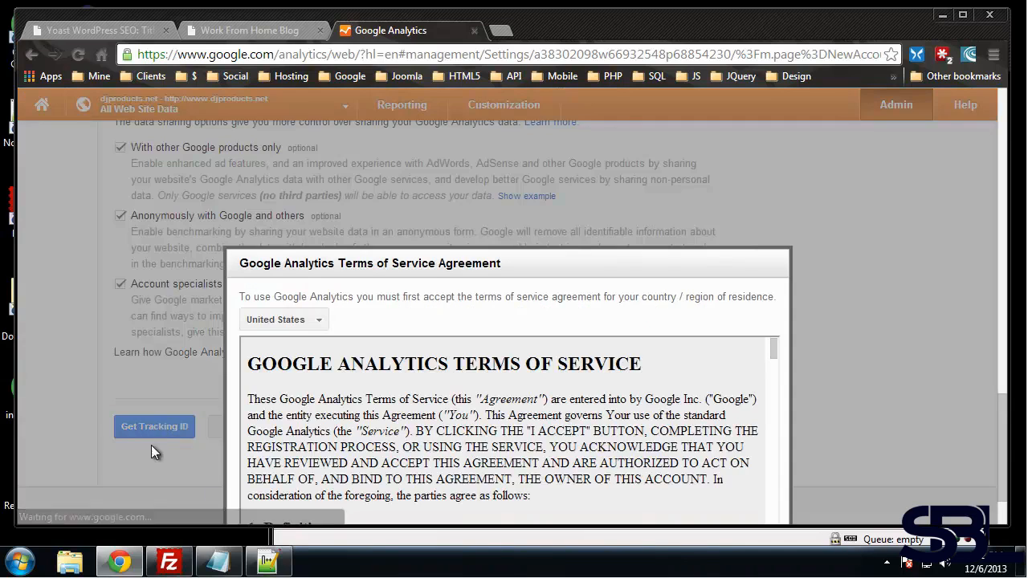
pyautogui.scroll(-2, 716, 415)
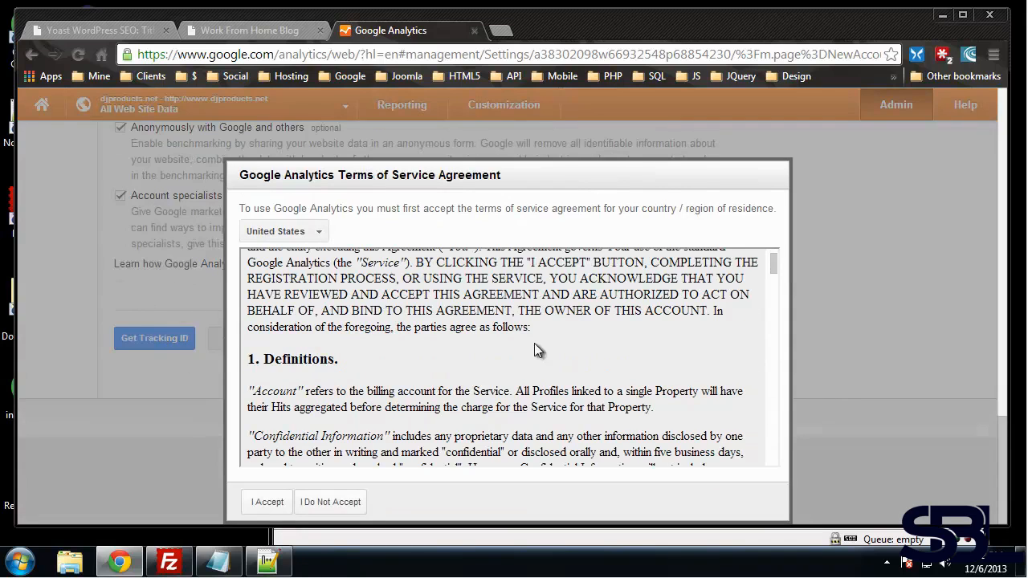
pyautogui.click(267, 502)
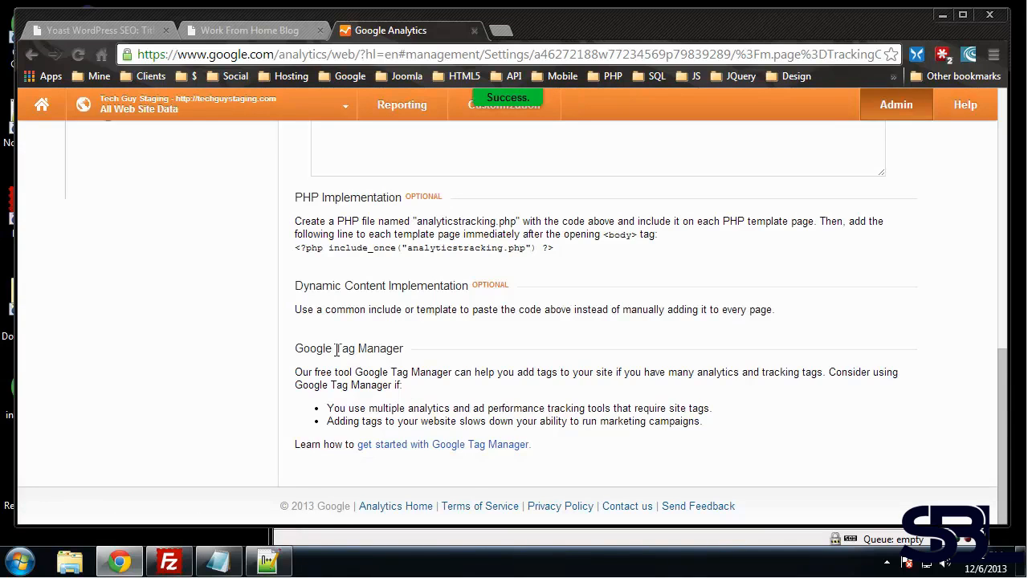
# Step: Examine the tracking ID and tracking code of the new Tech Guy Staging property
pyautogui.scroll(6, 193, 221)
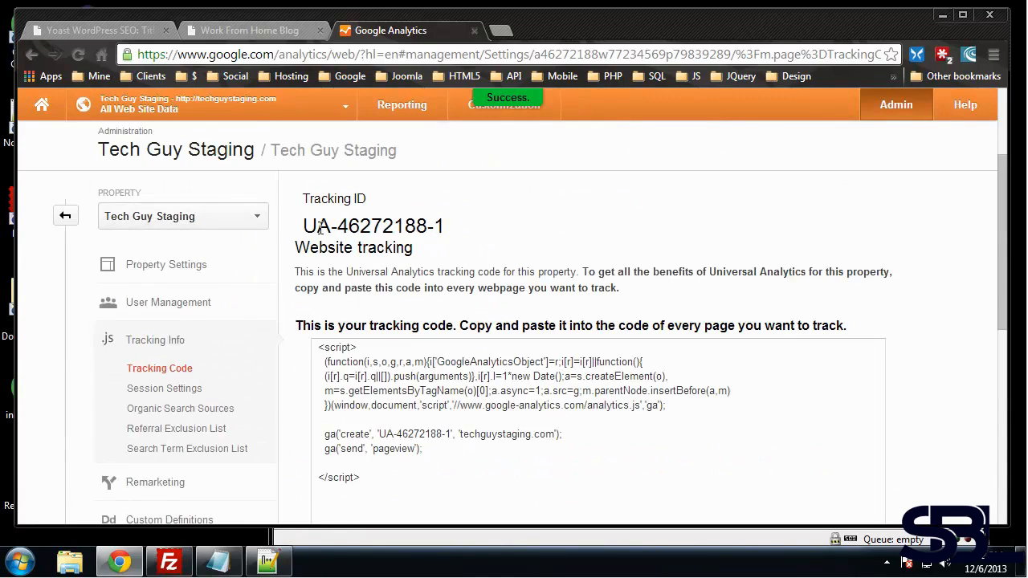
pyautogui.moveTo(305, 226); pyautogui.dragTo(458, 230)
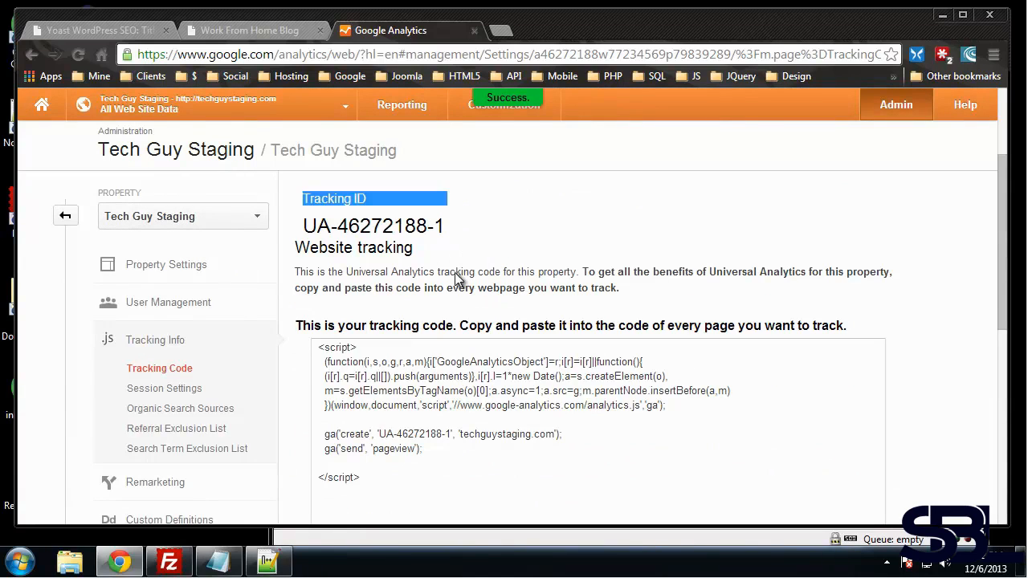
pyautogui.click(521, 233)
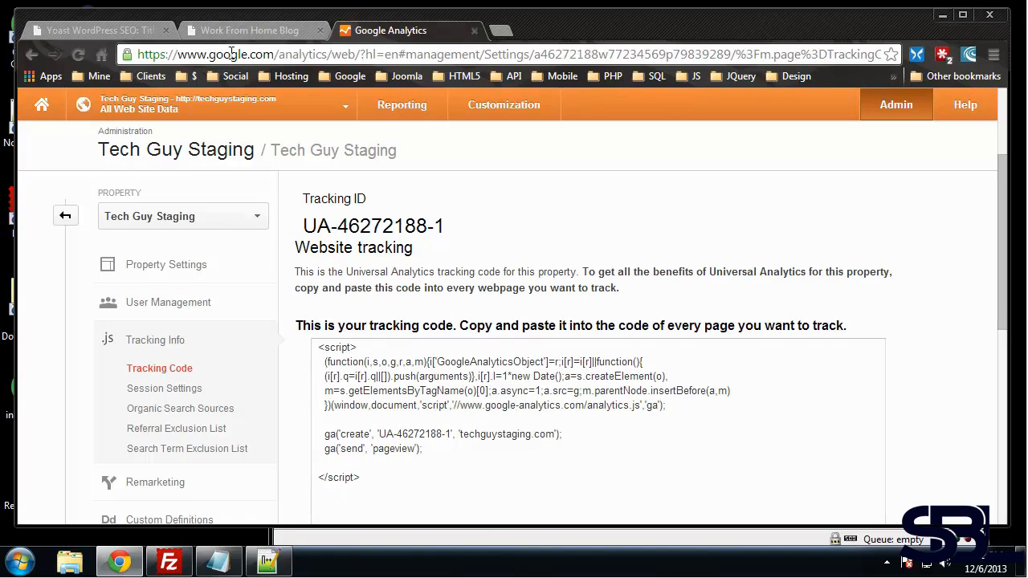
# Step: Search the blog's installable WordPress plugins for "google analytics"
pyautogui.click(92, 29)
pyautogui.scroll(-1, 127, 250)
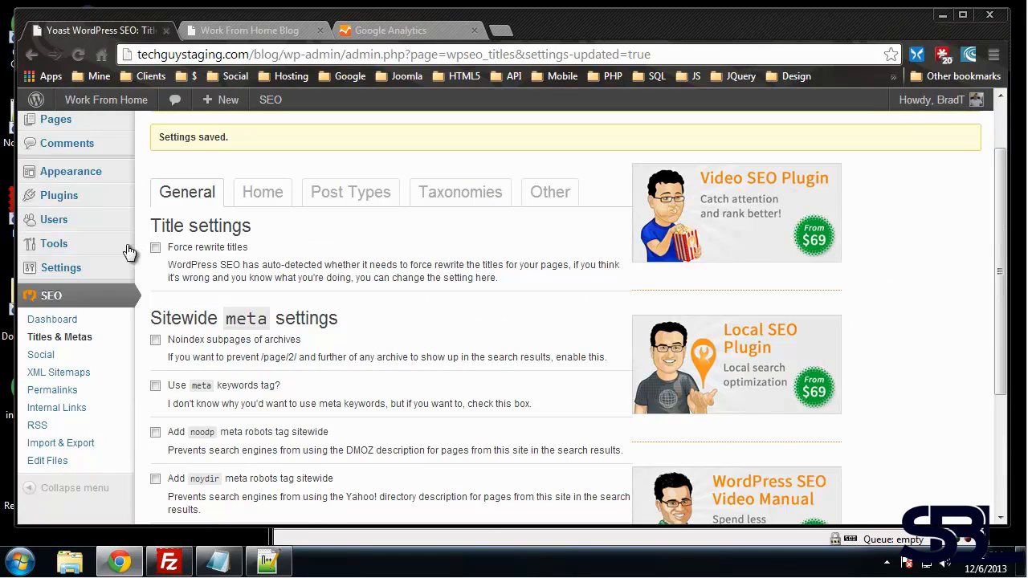
pyautogui.click(56, 205)
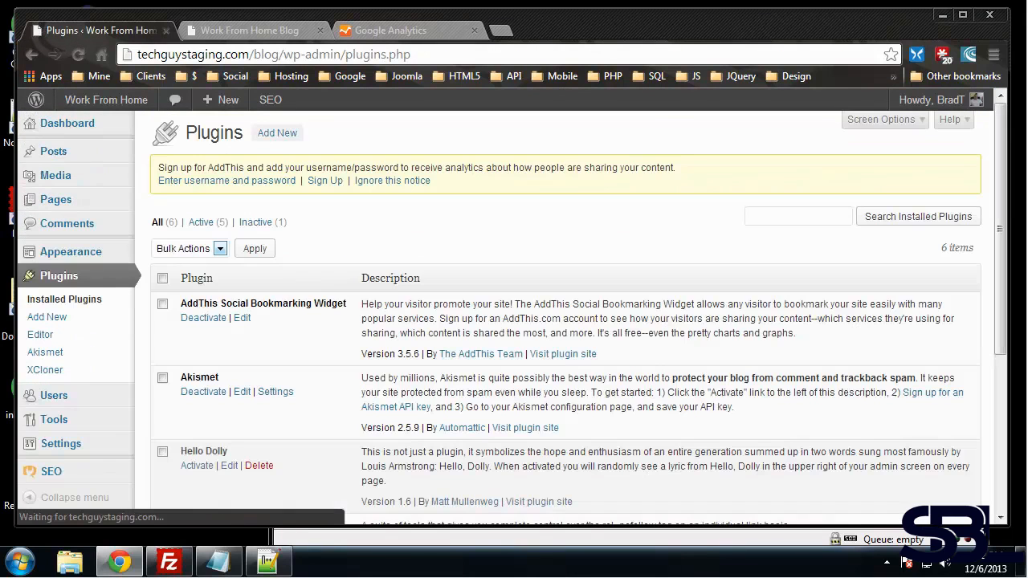
pyautogui.click(277, 134)
pyautogui.click(213, 312)
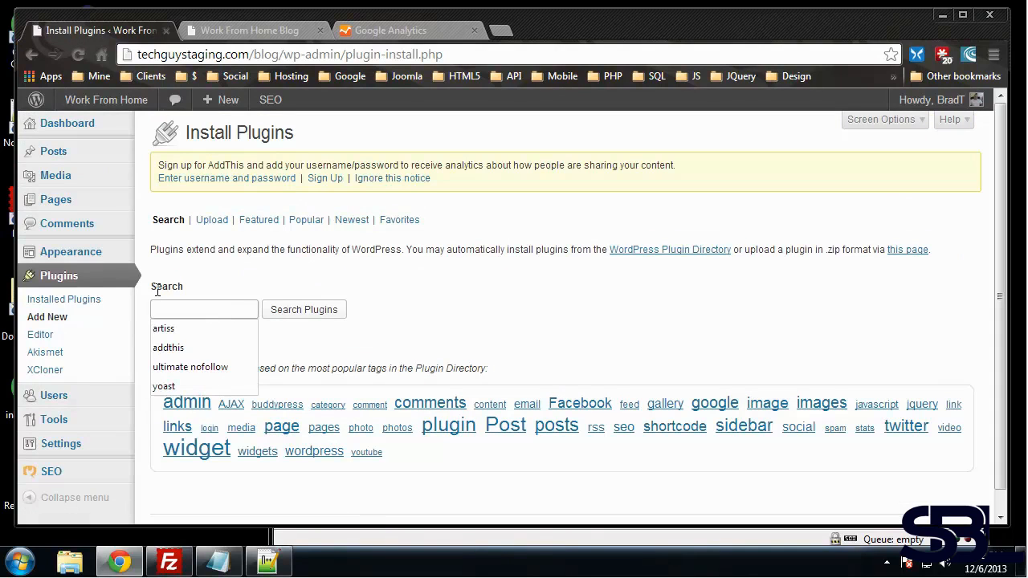
pyautogui.write('google analytics')
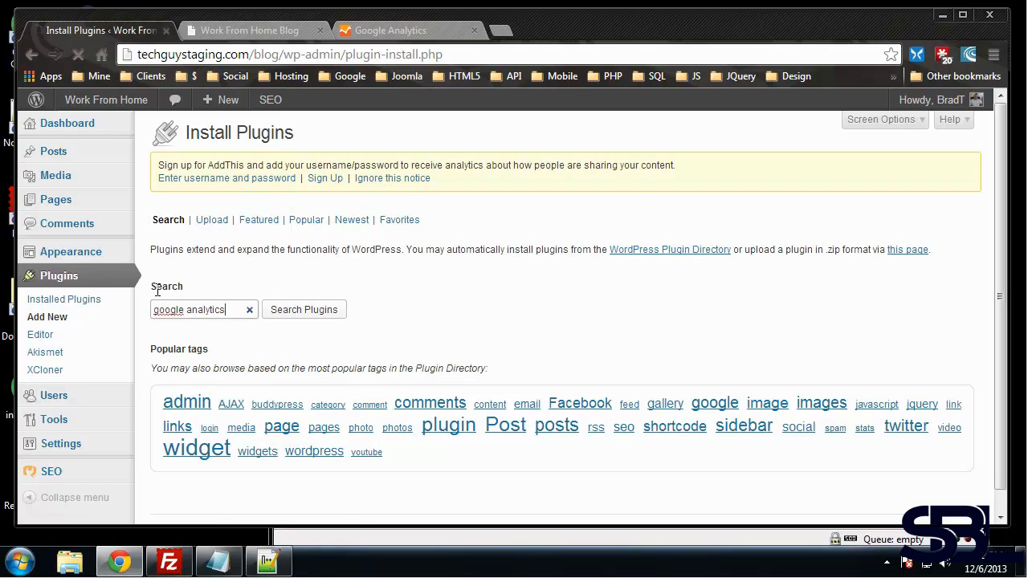
pyautogui.press('Return')
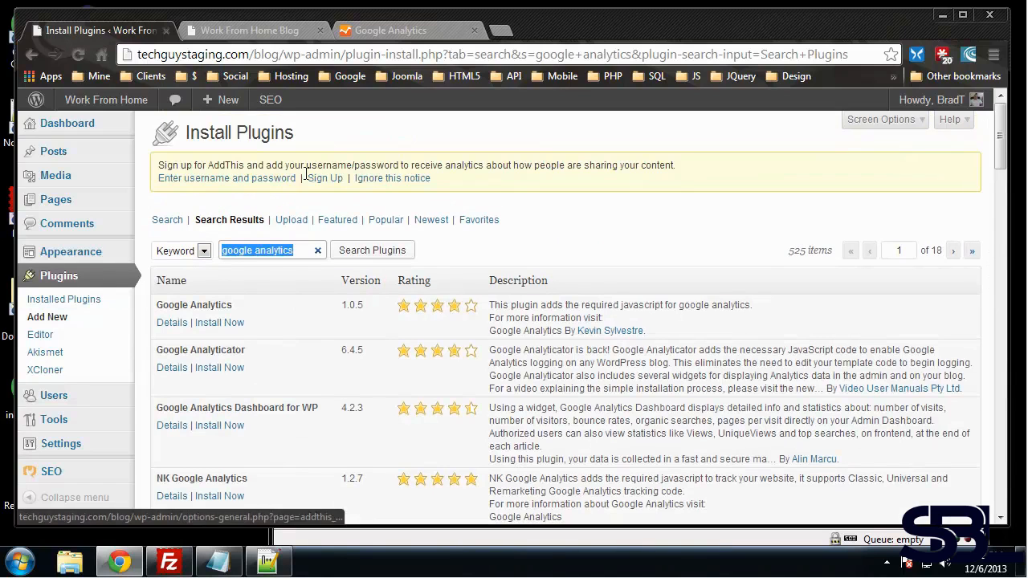
# Step: Install and activate the Google Analytics plugin, version 1.0.5, from the search results
pyautogui.scroll(-1, 337, 189)
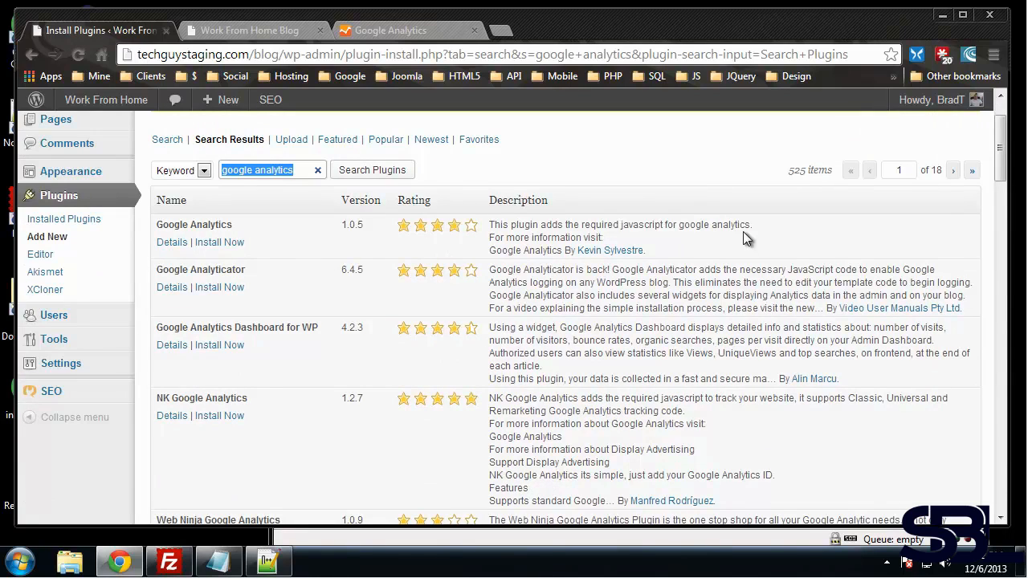
pyautogui.click(219, 242)
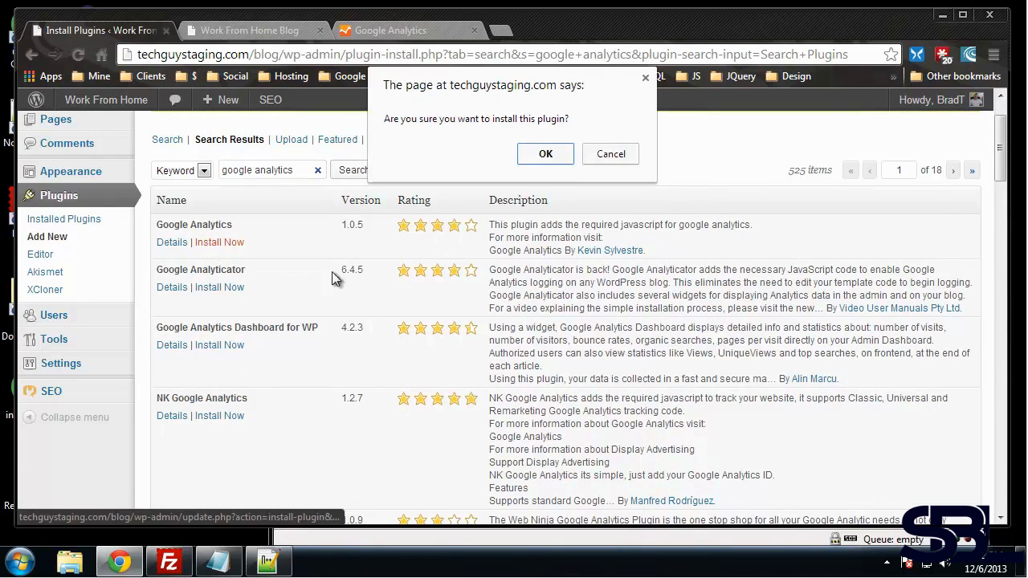
pyautogui.click(544, 154)
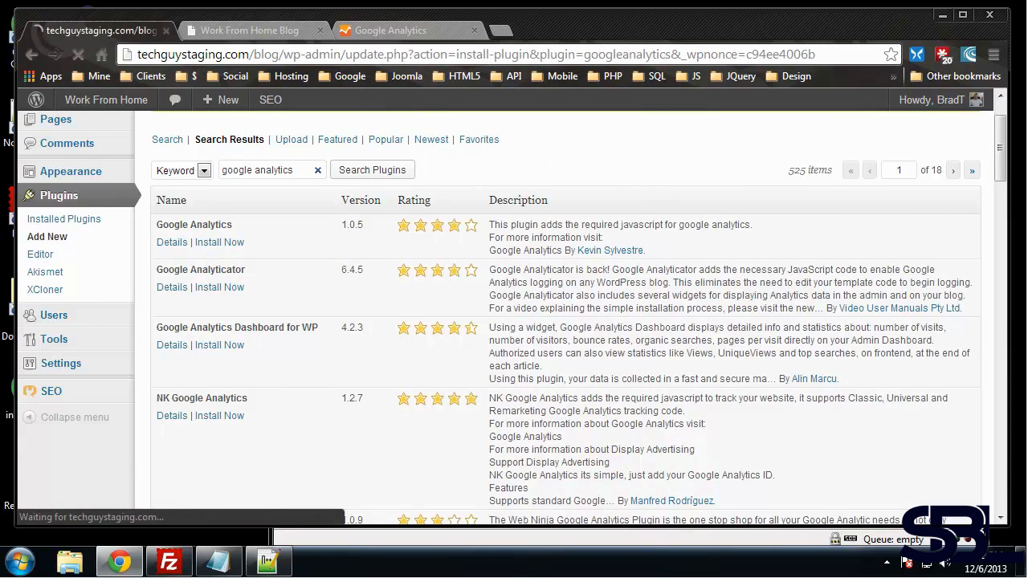
pyautogui.click(174, 300)
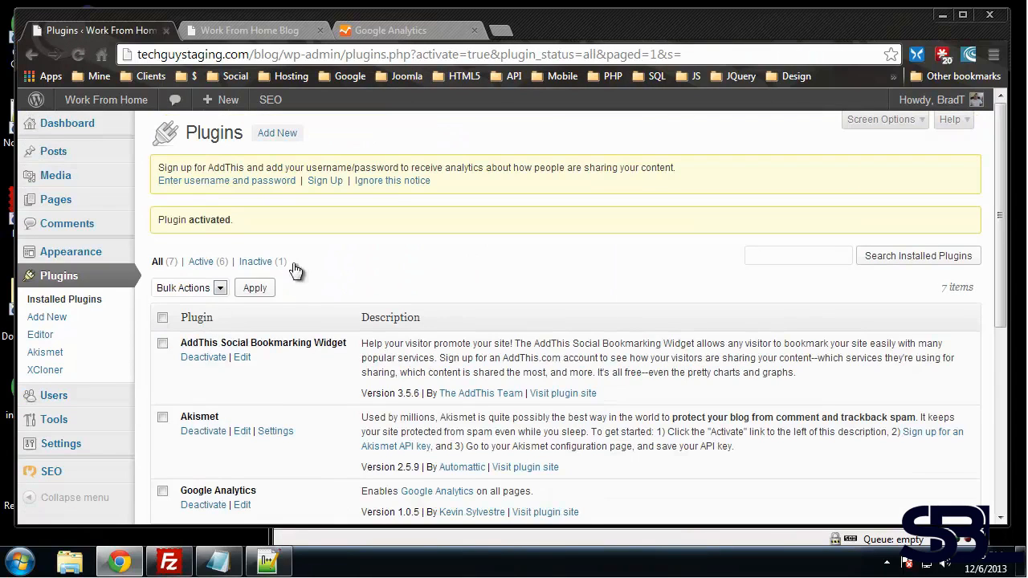
# Step: Open the settings page of the newly activated Google Analytics plugin
pyautogui.scroll(-1, 109, 397)
pyautogui.moveTo(69, 367)
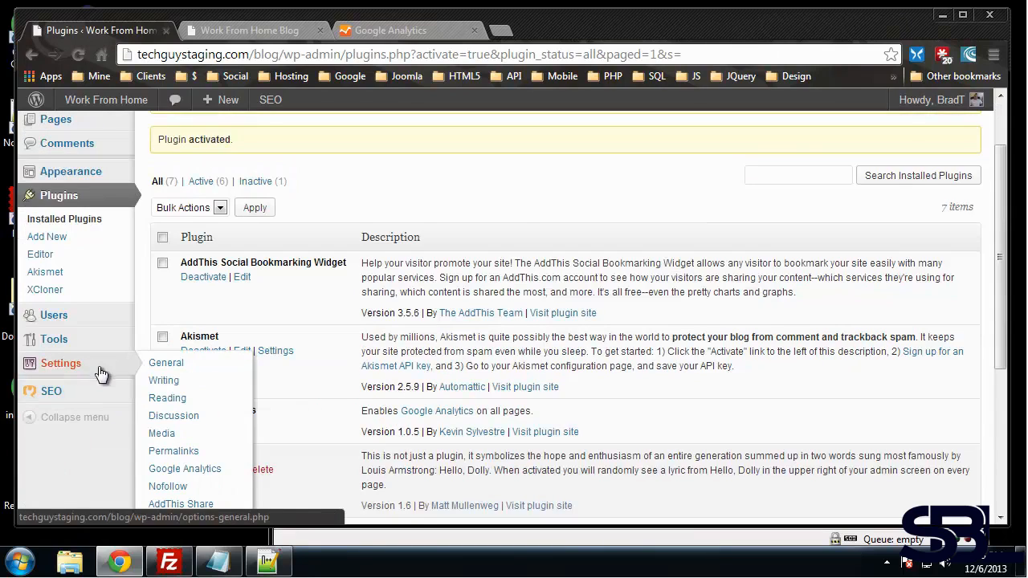
pyautogui.scroll(-1, 121, 394)
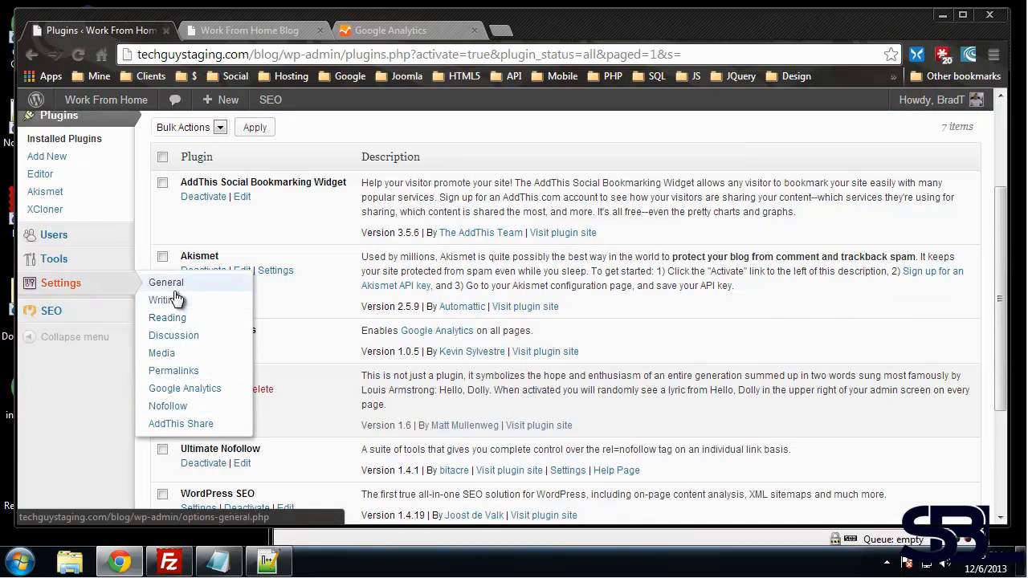
pyautogui.click(172, 390)
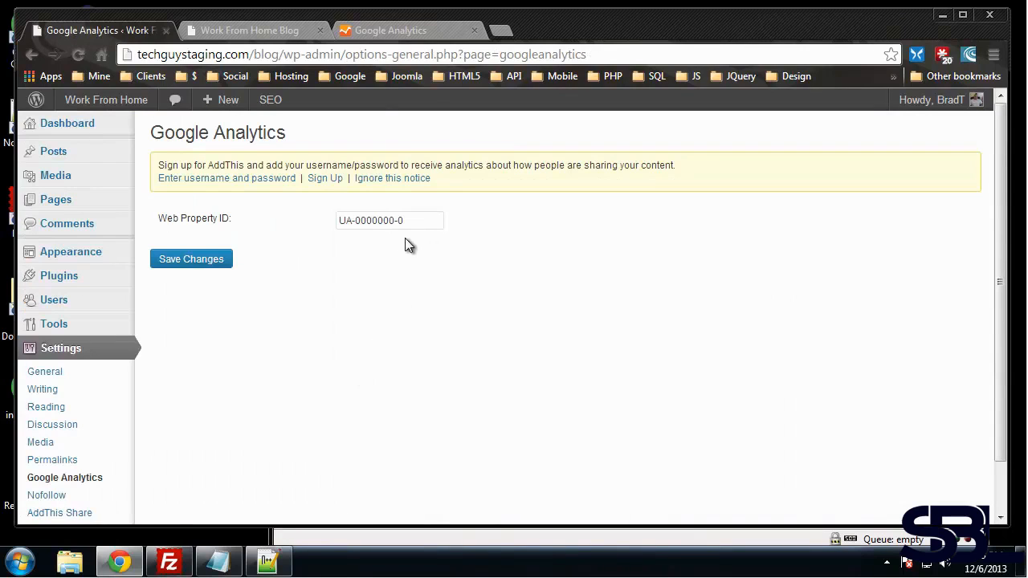
# Step: Copy the Tech Guy Staging property's tracking ID from its Google Analytics tracking code page
pyautogui.click(377, 35)
pyautogui.moveTo(450, 229)
pyautogui.mouseDown()
pyautogui.moveTo(312, 226)
pyautogui.moveTo(448, 230)
pyautogui.mouseUp()
pyautogui.hotkey('ctrl', 'c')
pyautogui.click(306, 226)
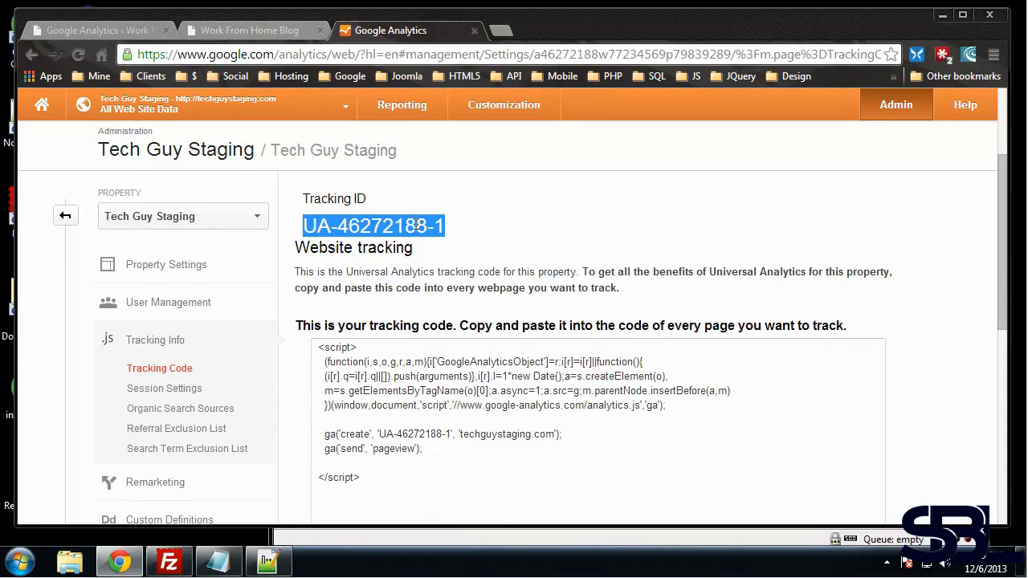
pyautogui.rightClick(415, 228)
pyautogui.click(446, 233)
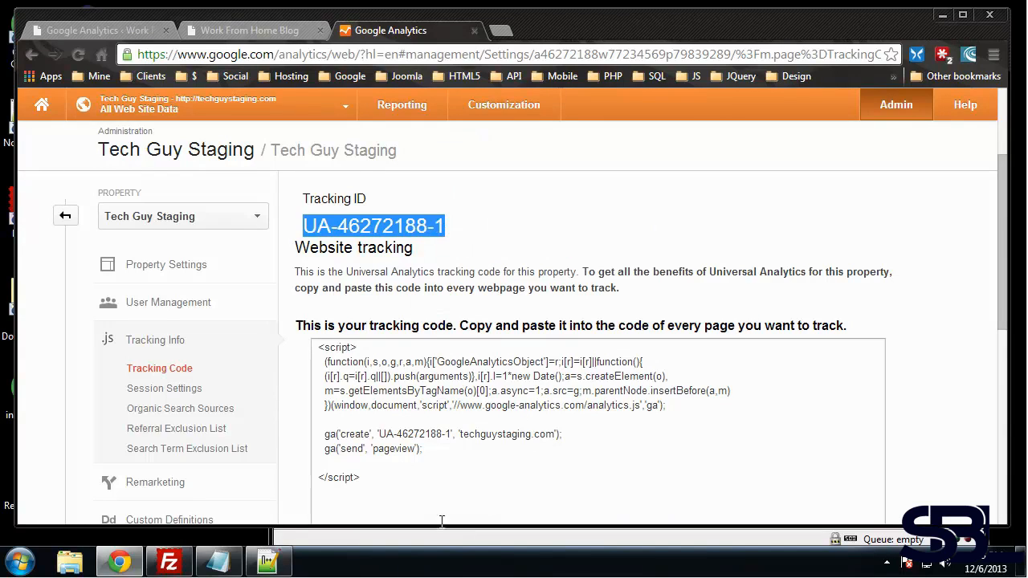
# Step: Replace the plugin's placeholder Web Property ID with the copied tracking ID and save the settings
pyautogui.click(111, 32)
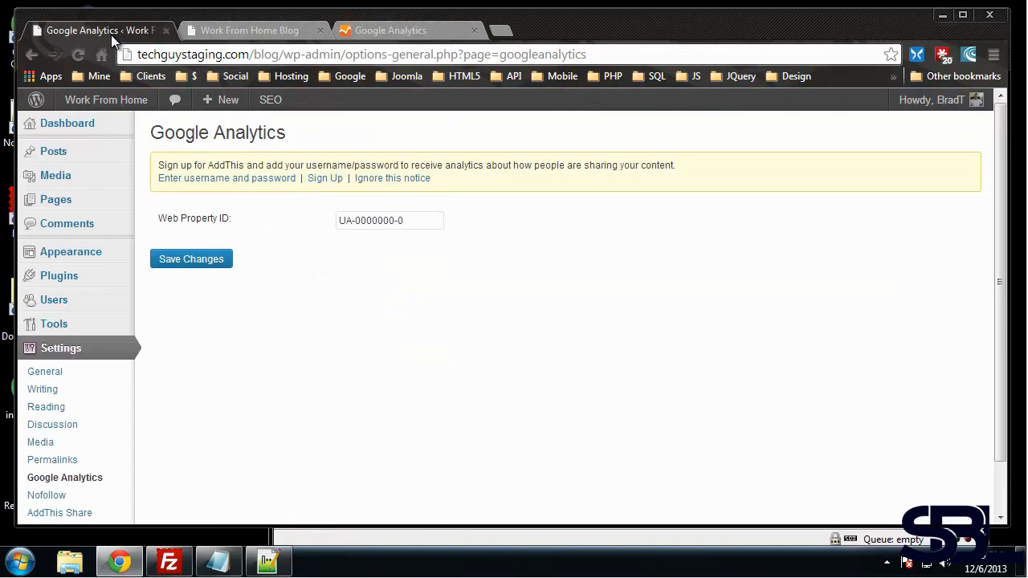
pyautogui.moveTo(415, 220); pyautogui.dragTo(326, 219)
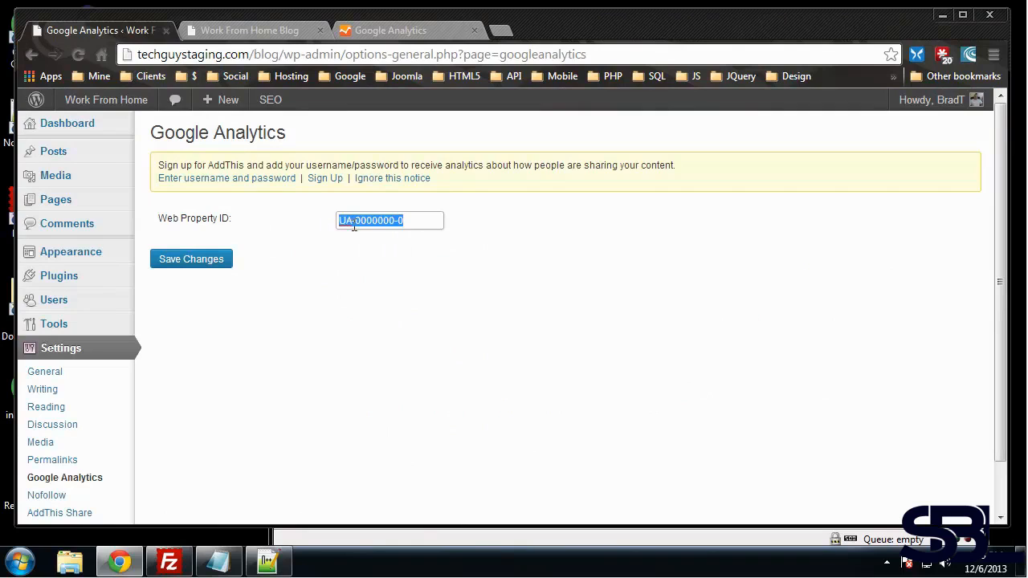
pyautogui.hotkey('ctrl', 'v')
pyautogui.click(201, 262)
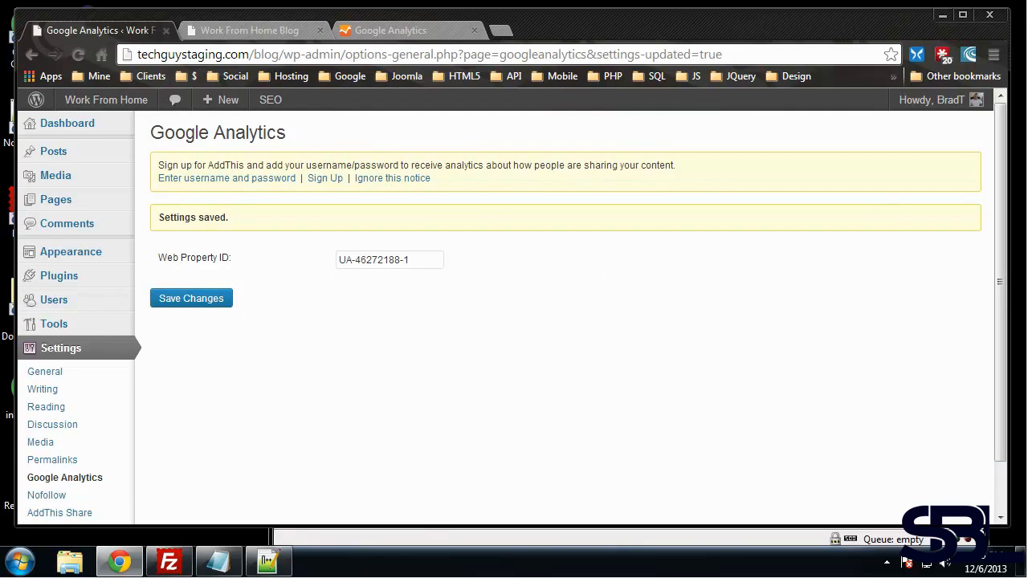
# Step: Return to Google Analytics, select the Tech Guy Staging account and open its Audience Overview report
pyautogui.click(387, 30)
pyautogui.click(666, 246)
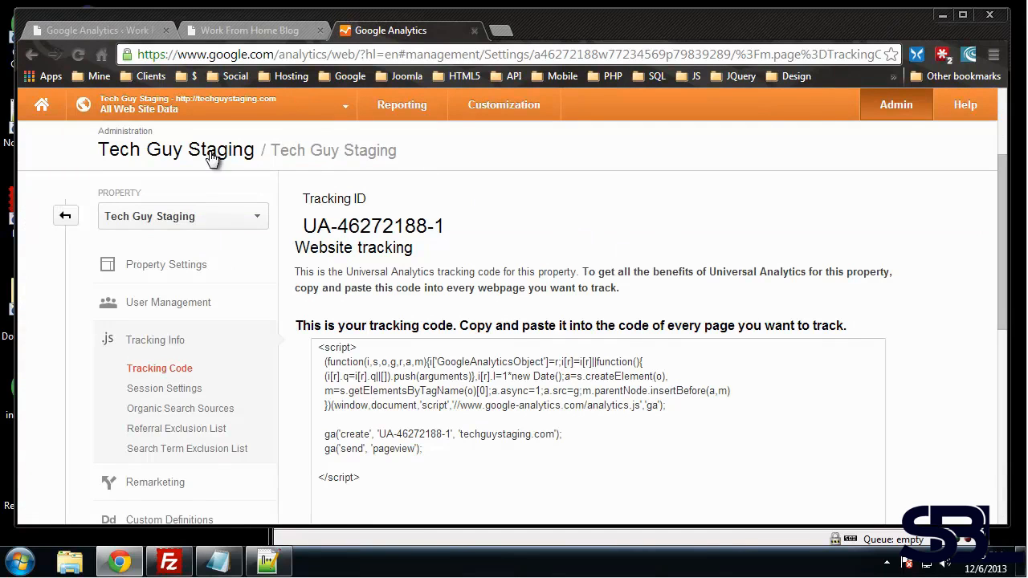
pyautogui.click(245, 153)
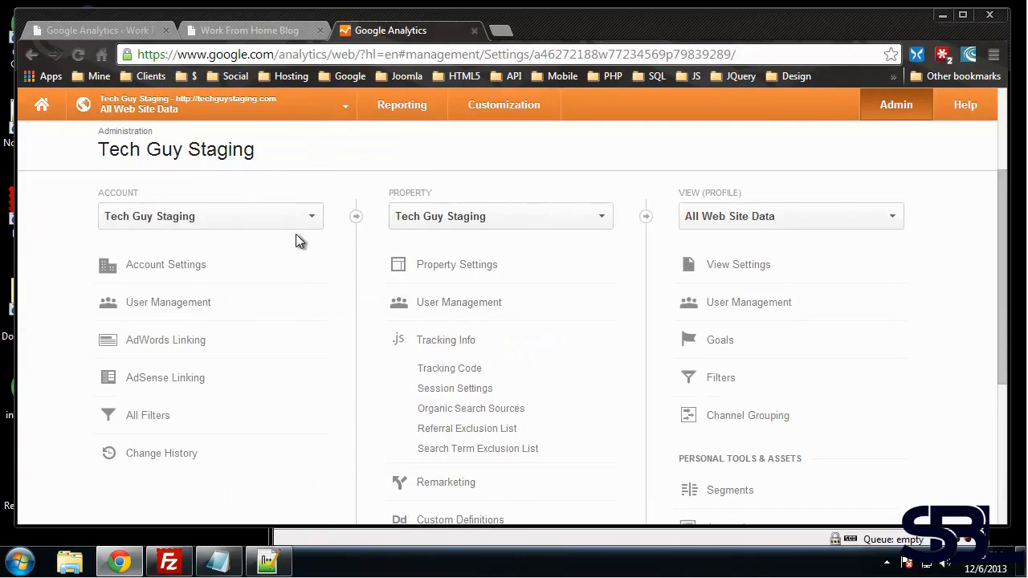
pyautogui.click(230, 225)
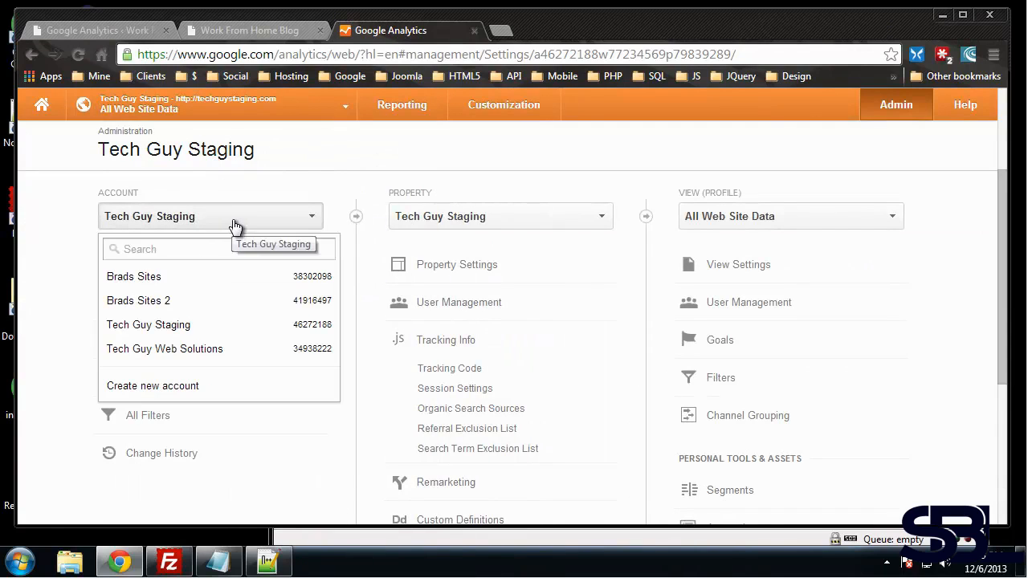
pyautogui.click(210, 326)
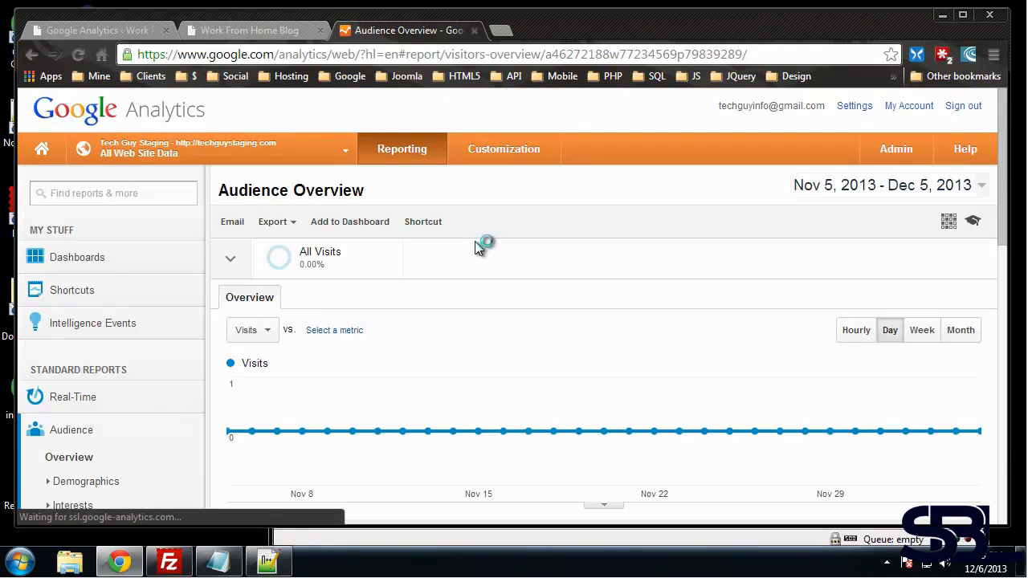
# Step: Examine the Audience Overview report's visits chart, visitor metrics, and demographics, system and mobile breakdowns
pyautogui.scroll(-3, 485, 246)
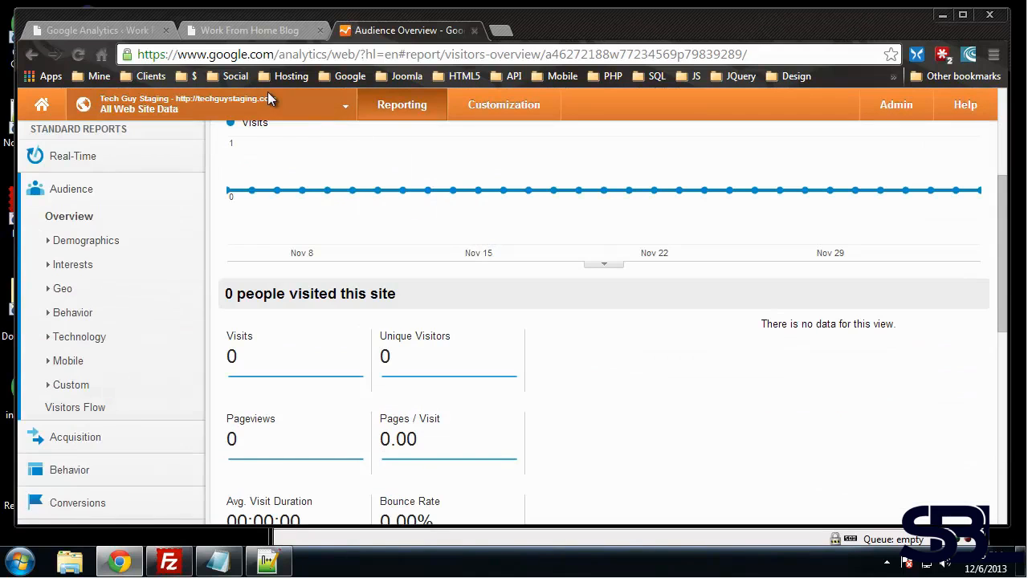
pyautogui.scroll(1, 423, 340)
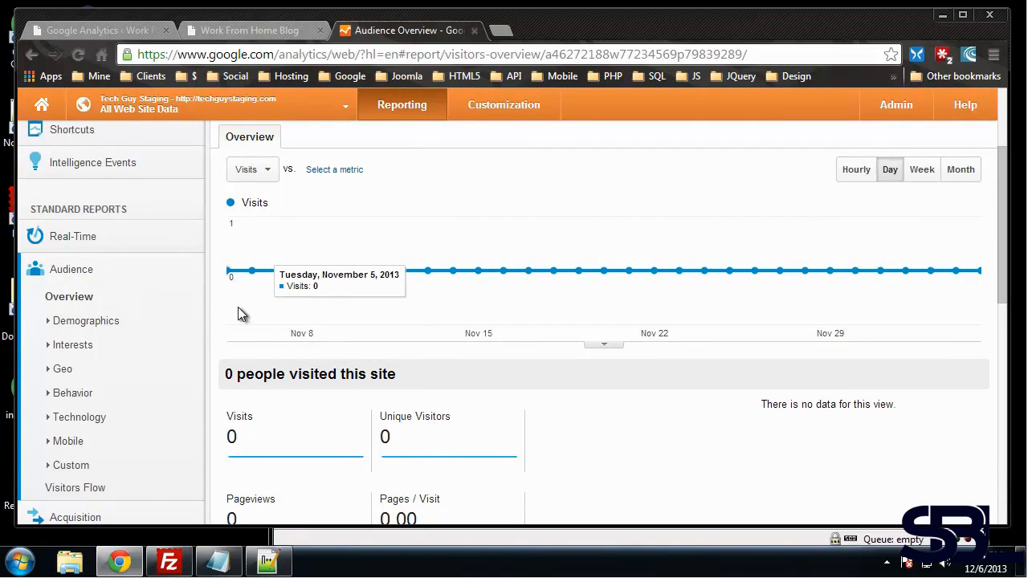
pyautogui.scroll(-2, 383, 276)
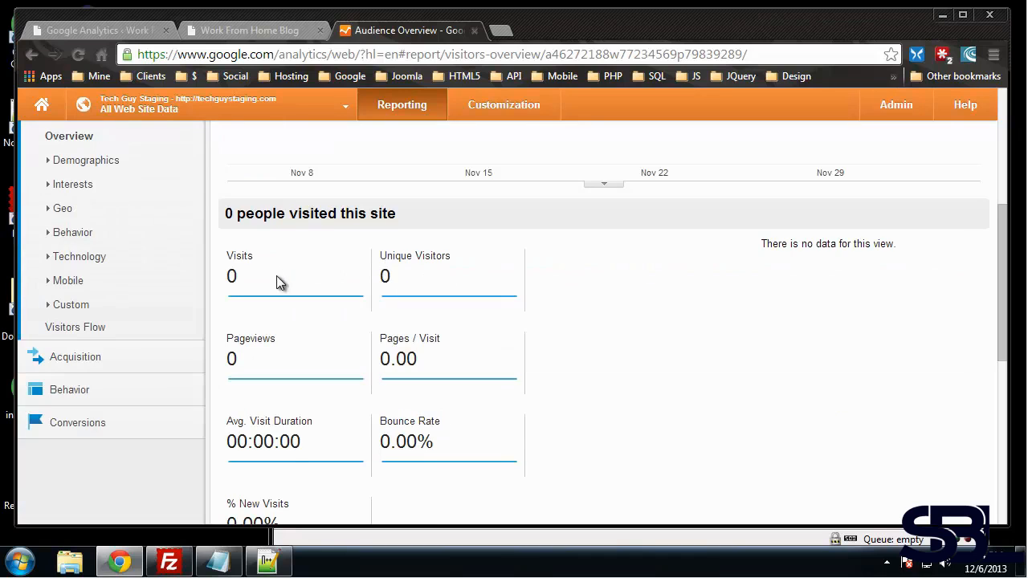
pyautogui.moveTo(368, 275)
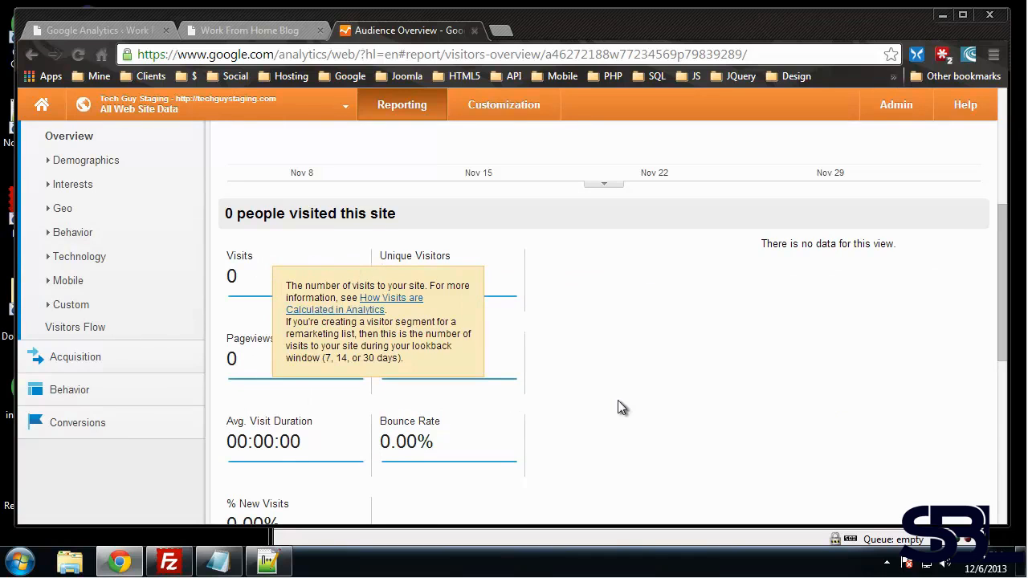
pyautogui.scroll(-4, 318, 369)
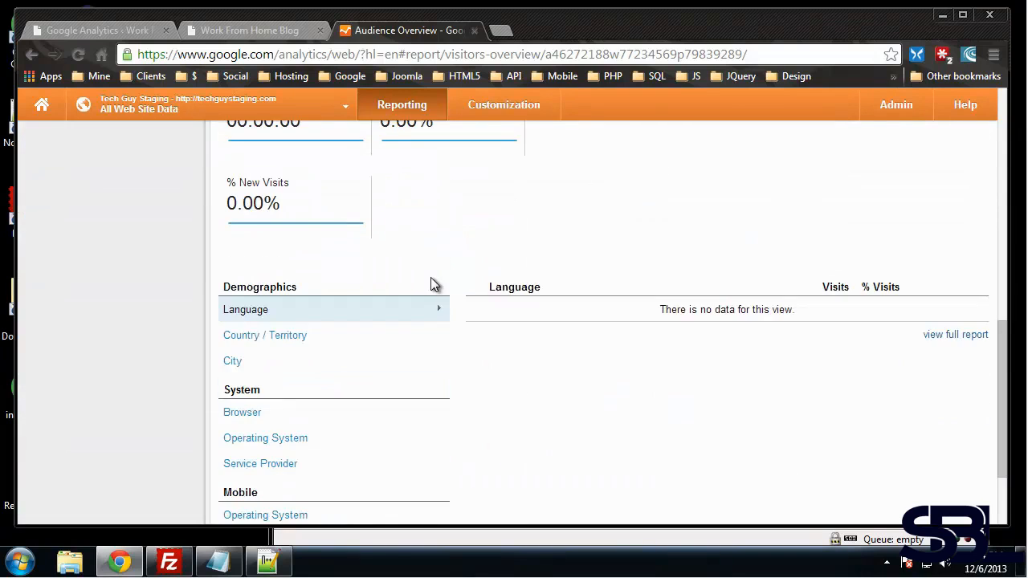
pyautogui.scroll(2, 452, 273)
pyautogui.scroll(-4, 458, 278)
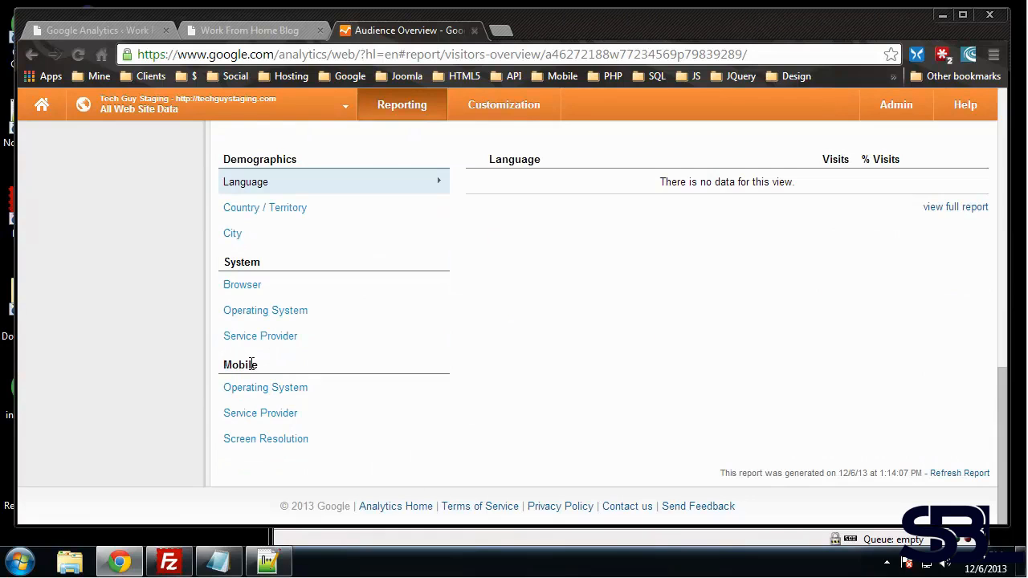
pyautogui.scroll(7, 294, 372)
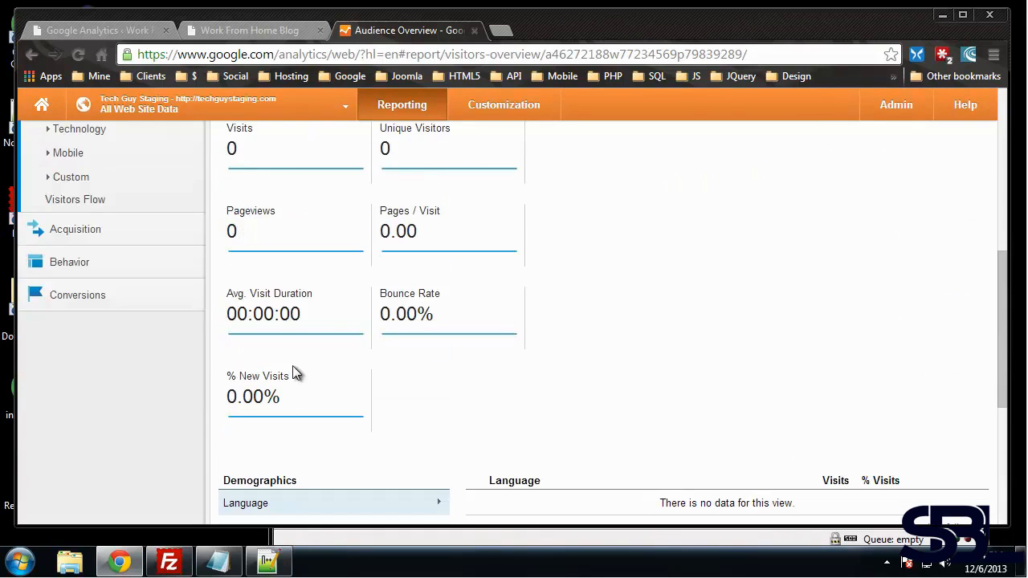
pyautogui.scroll(2, 89, 197)
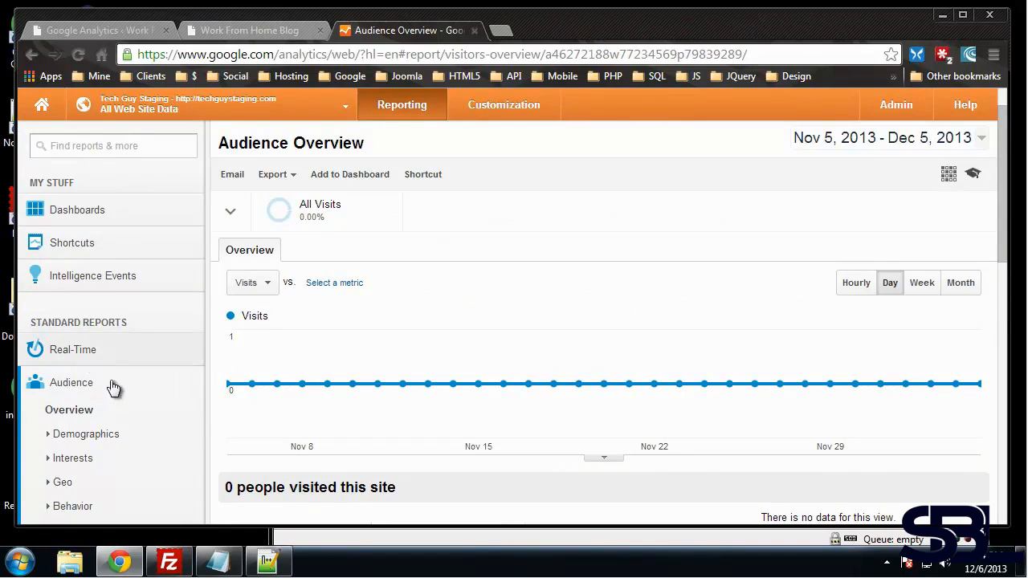
# Step: Expand the Interests and Acquisition report groups and open the All Traffic report
pyautogui.scroll(-2, 221, 406)
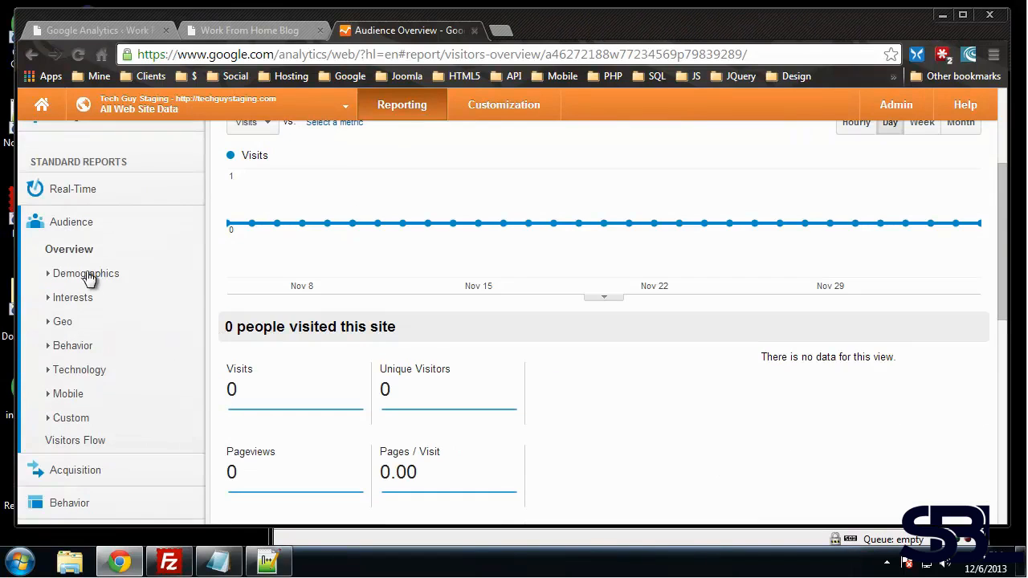
pyautogui.click(50, 306)
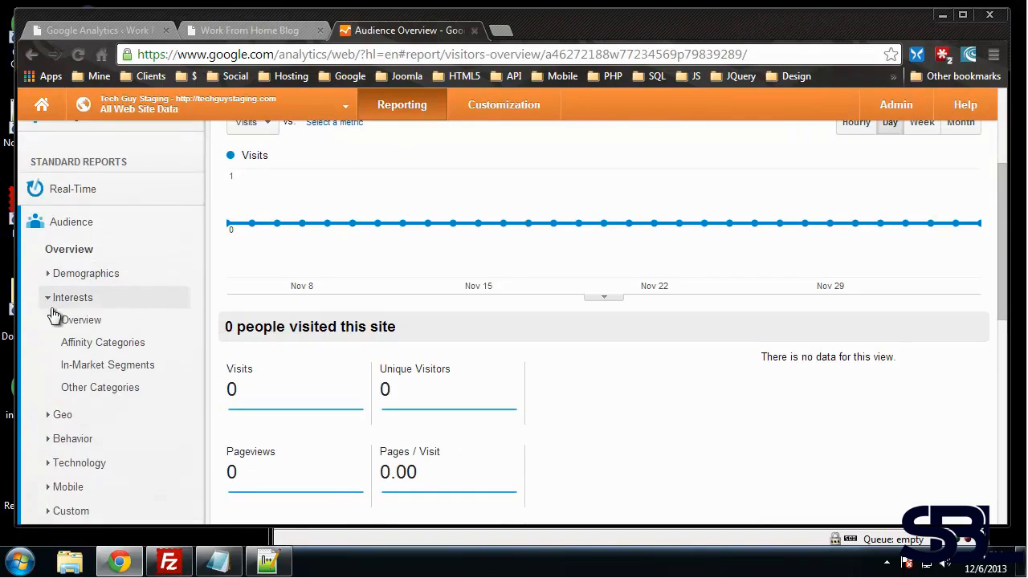
pyautogui.scroll(-3, 114, 417)
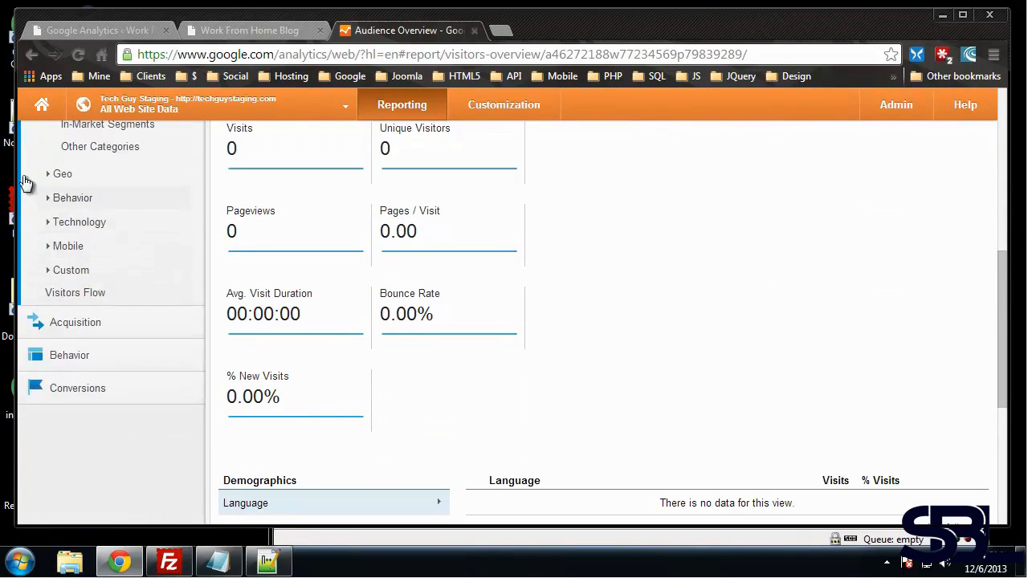
pyautogui.click(71, 323)
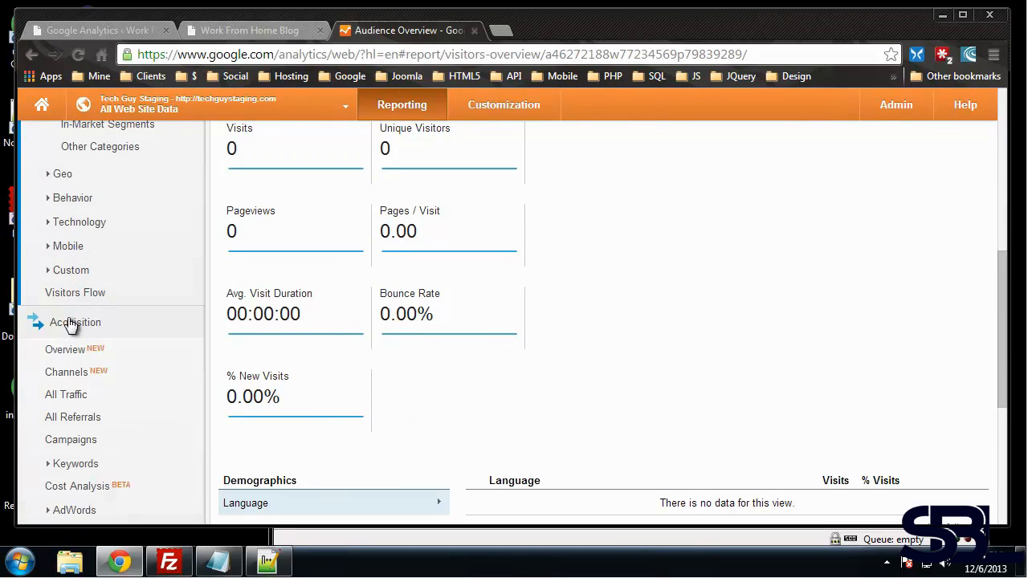
pyautogui.scroll(-2, 46, 336)
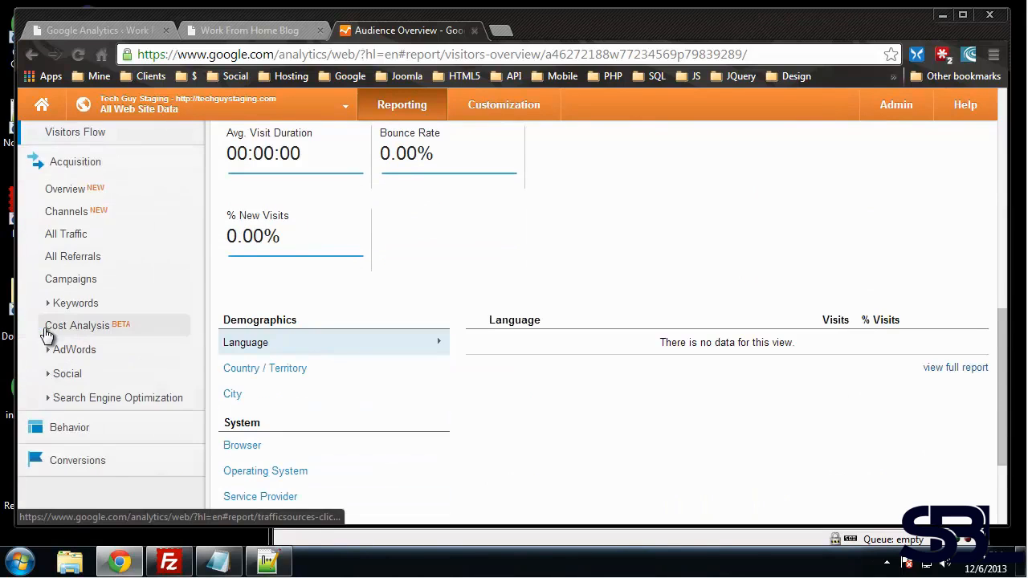
pyautogui.scroll(1, 47, 335)
pyautogui.click(64, 316)
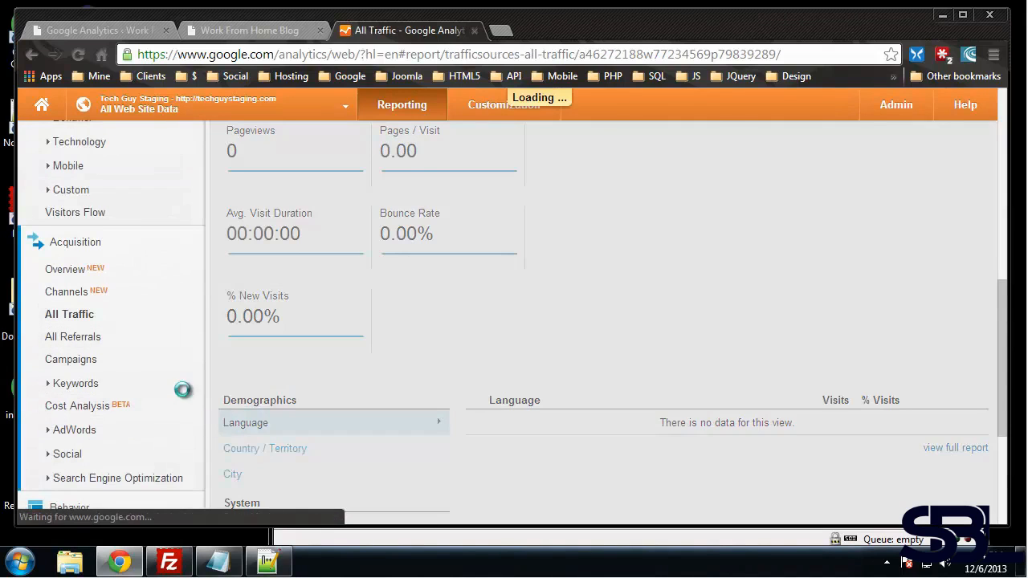
# Step: Look over the All Traffic report's table and open the All Referrals report
pyautogui.scroll(1, 168, 325)
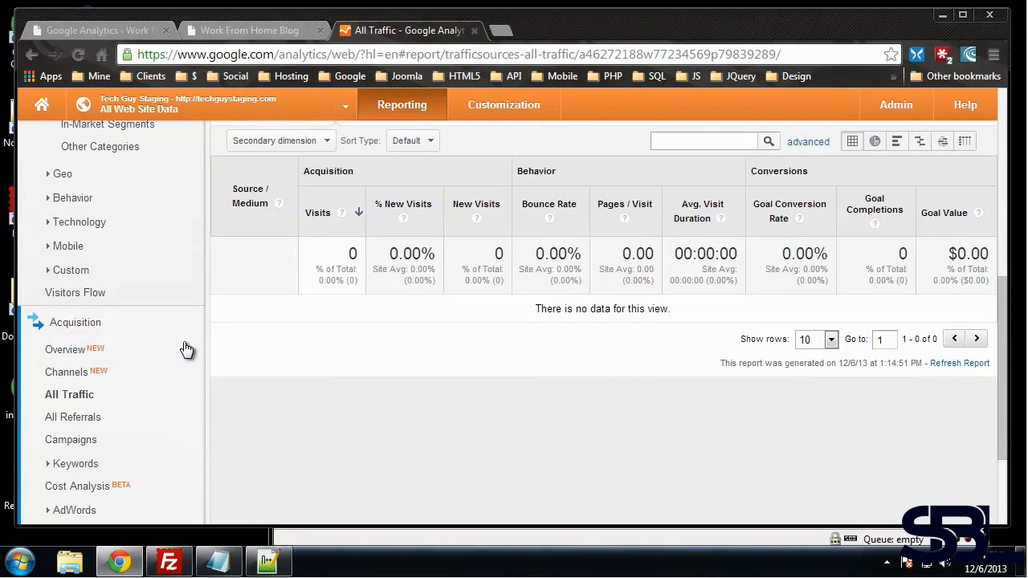
pyautogui.scroll(-1, 163, 348)
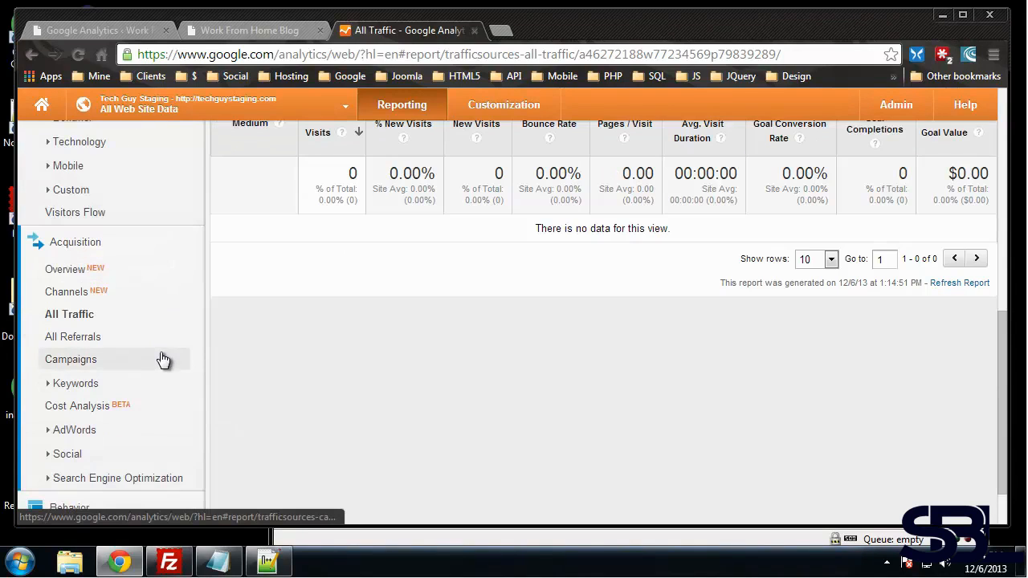
pyautogui.click(52, 341)
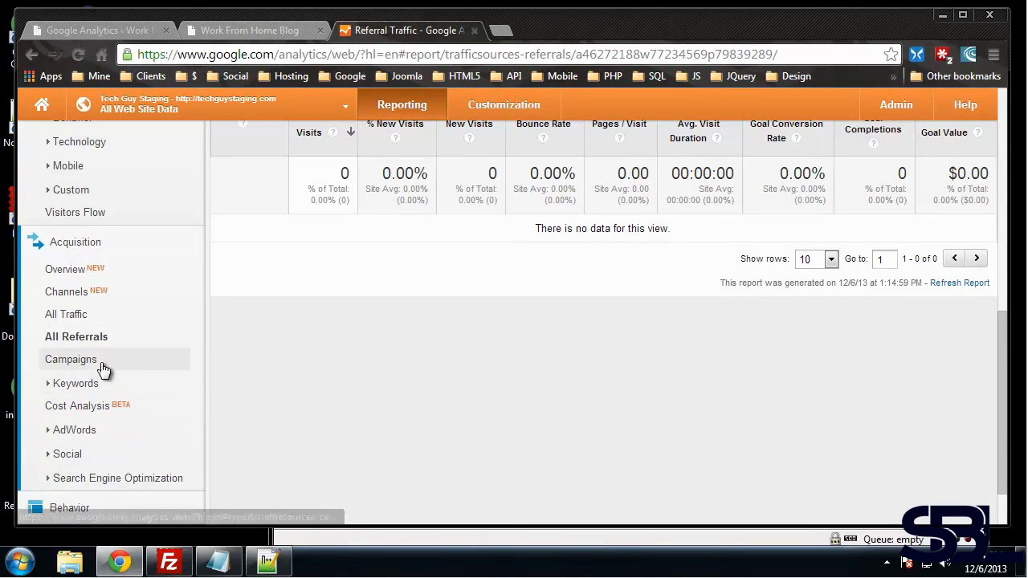
# Step: Expand the Keywords group under Acquisition and view its Organic and Paid search traffic reports
pyautogui.click(53, 386)
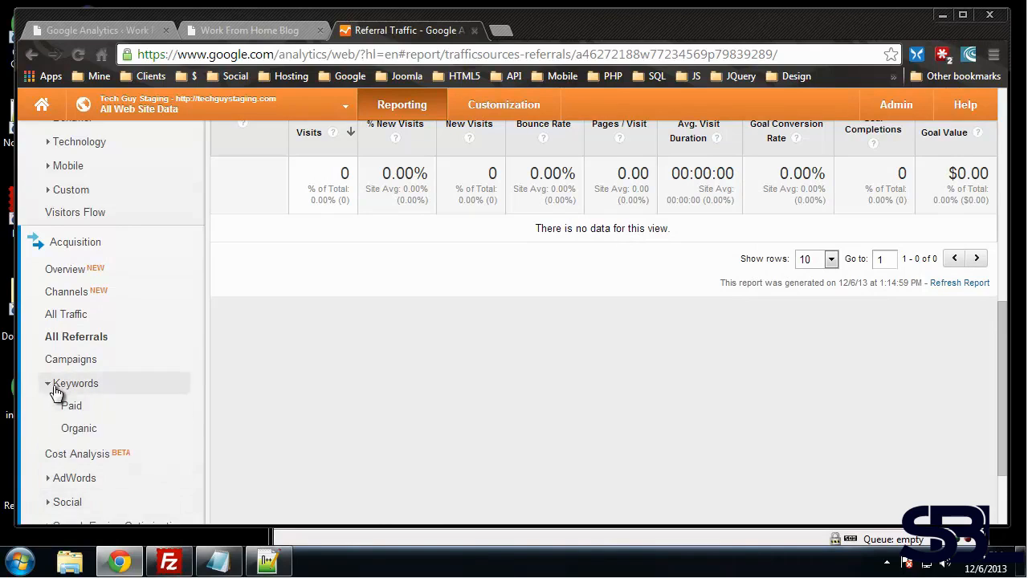
pyautogui.click(76, 428)
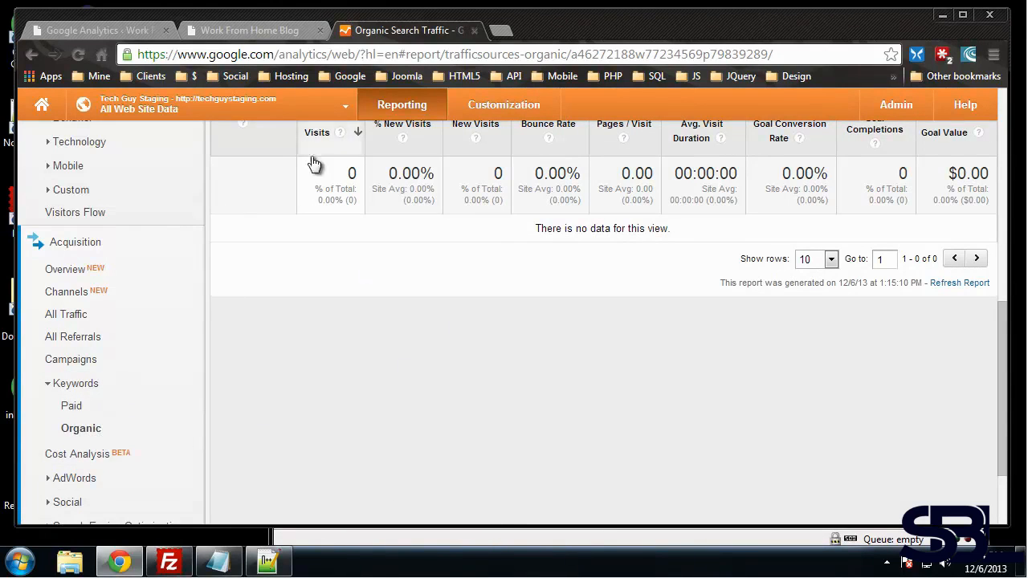
pyautogui.click(79, 408)
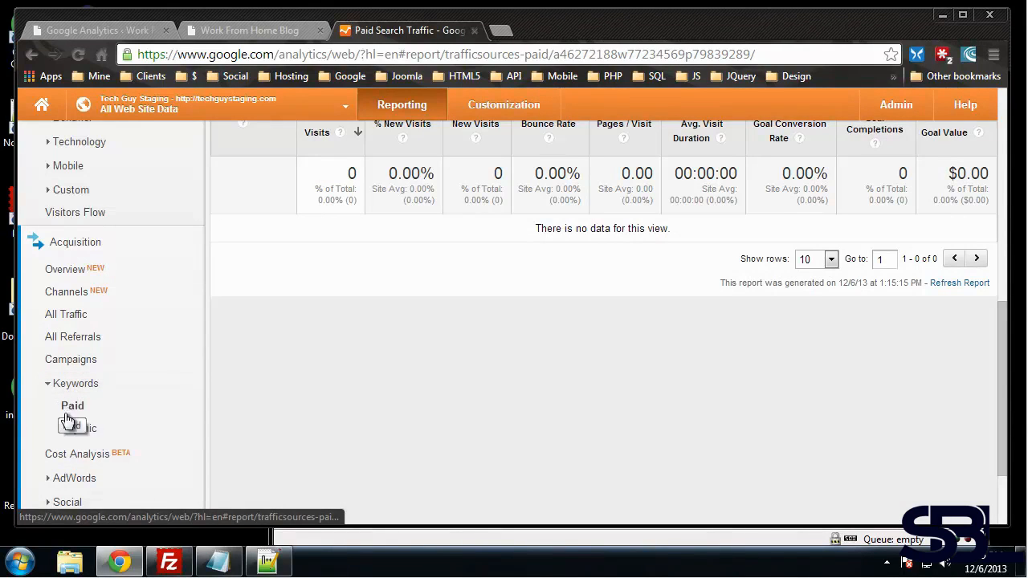
# Step: Expand the AdWords, Social and Search Engine Optimization groups under Acquisition to review their available reports
pyautogui.scroll(-1, 137, 300)
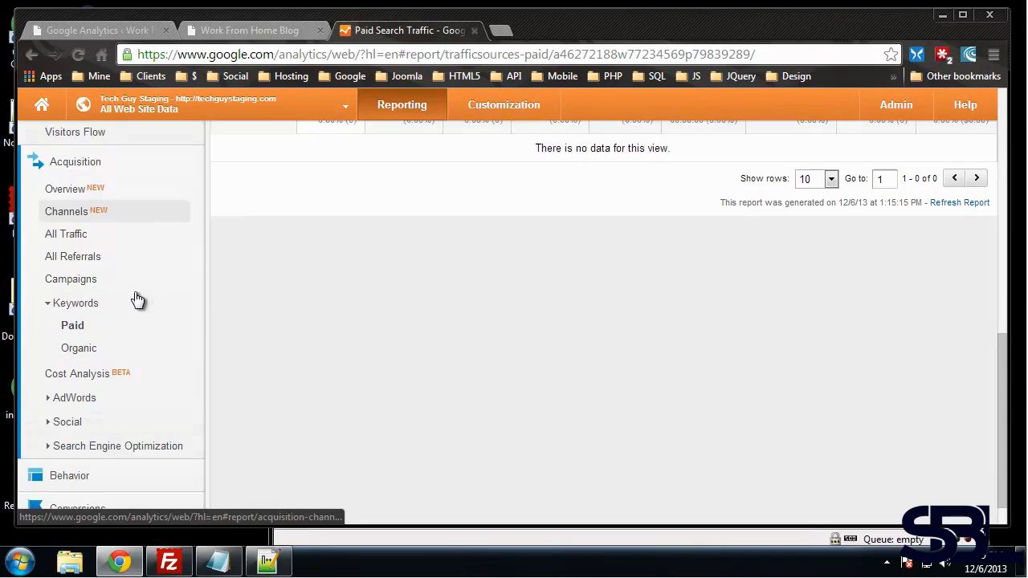
pyautogui.scroll(-1, 129, 306)
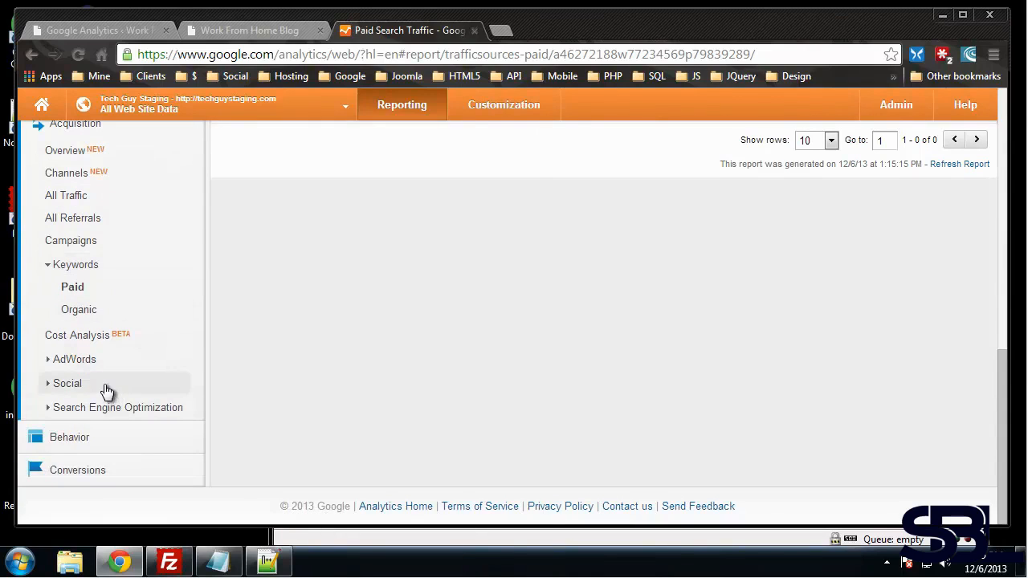
pyautogui.click(88, 363)
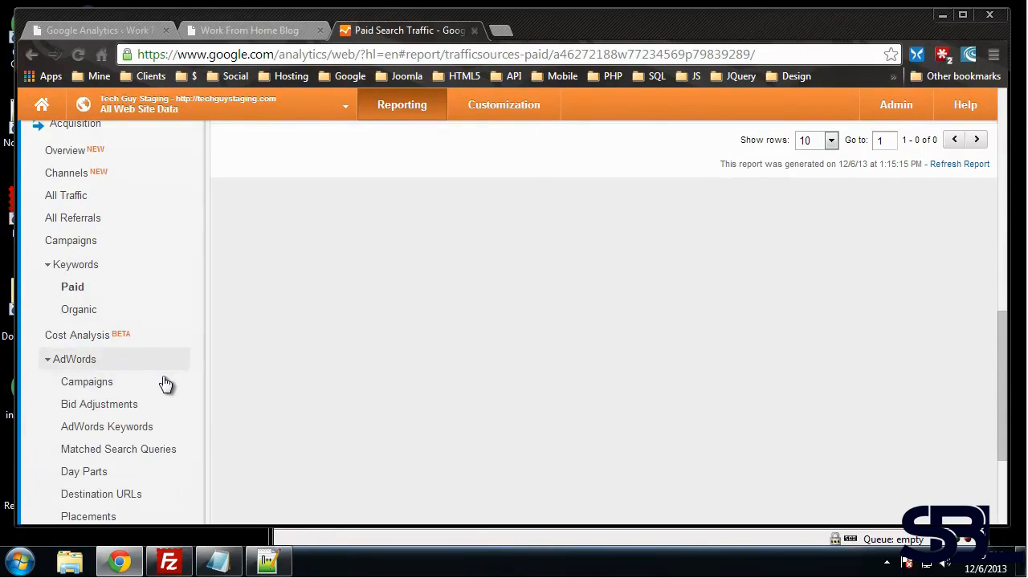
pyautogui.scroll(-2, 153, 390)
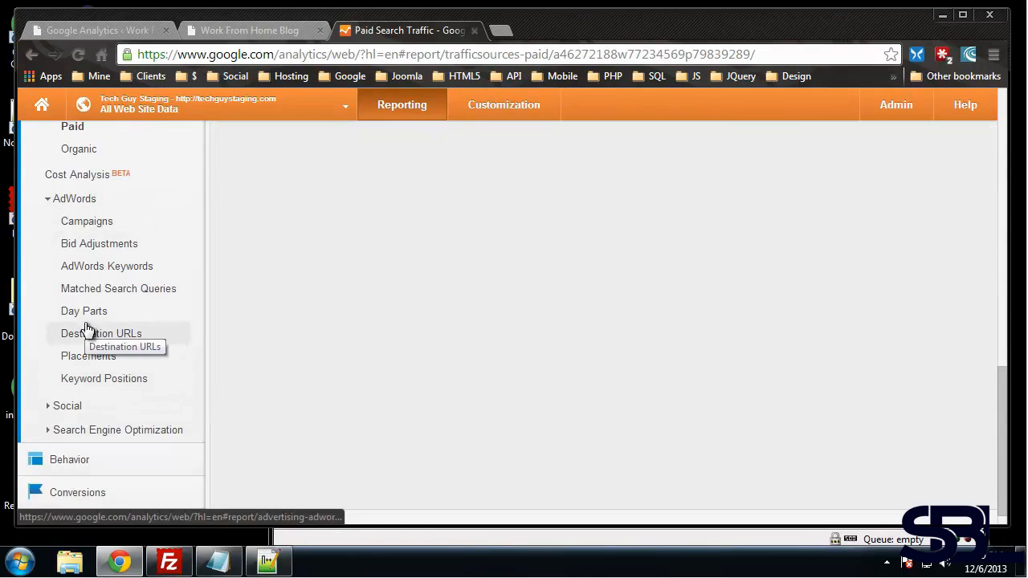
pyautogui.scroll(-1, 69, 377)
pyautogui.click(77, 384)
pyautogui.scroll(-2, 161, 393)
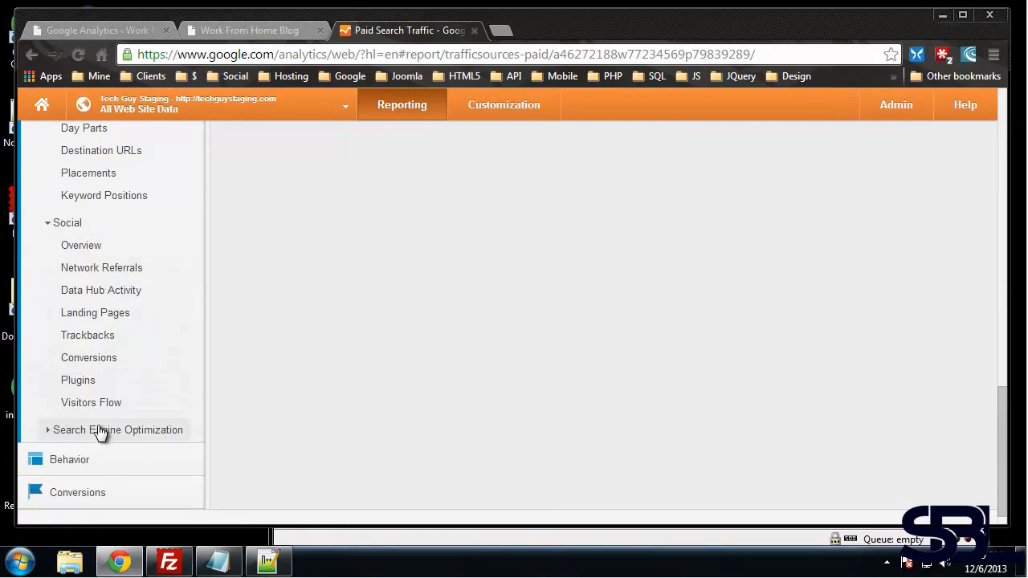
pyautogui.scroll(-1, 96, 338)
pyautogui.click(81, 410)
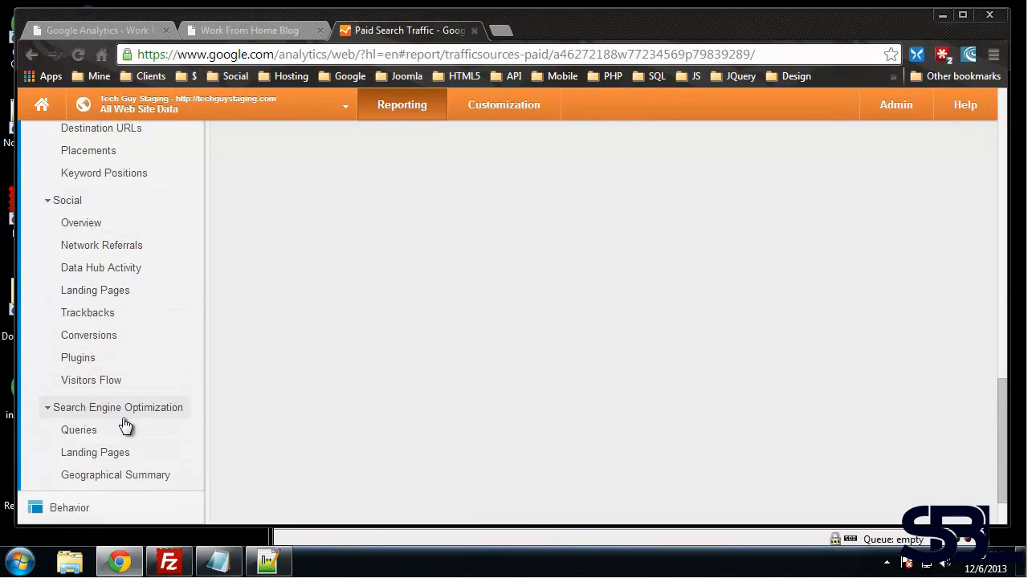
# Step: Expand the Conversions and Behavior report groups, and return to the visits chart of the Paid Search Traffic report
pyautogui.scroll(-1, 133, 398)
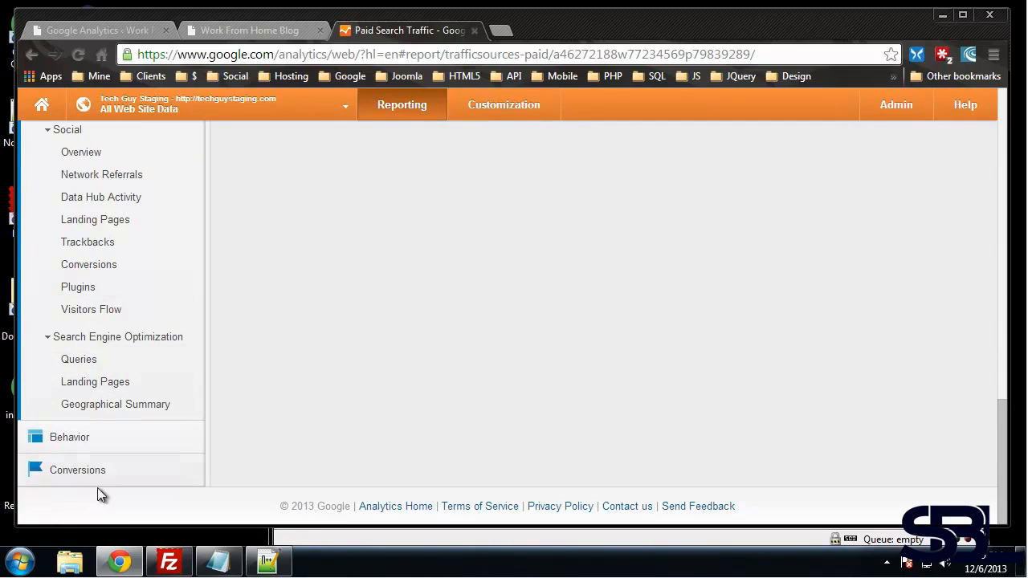
pyautogui.click(133, 476)
pyautogui.scroll(-1, 161, 433)
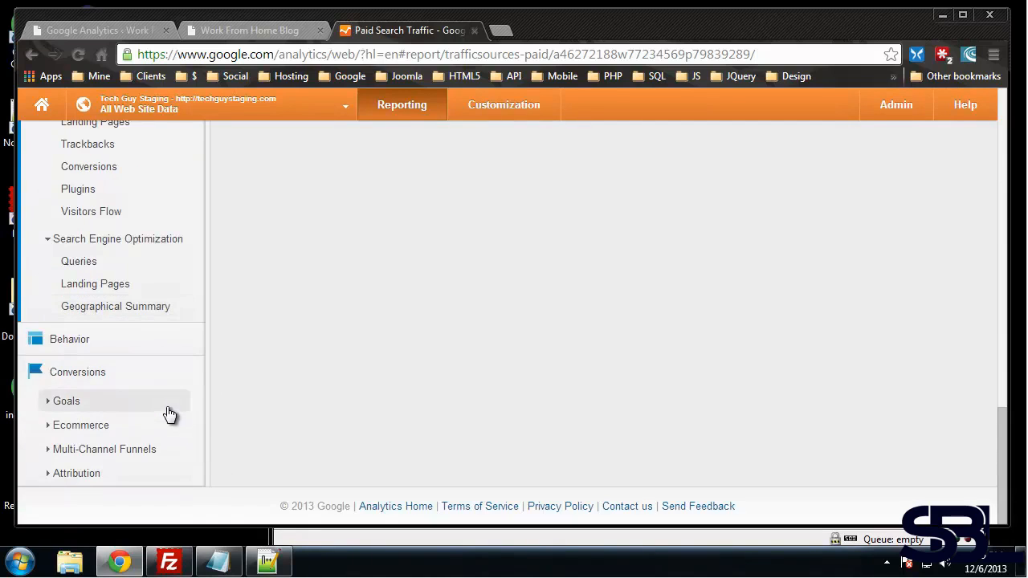
pyautogui.click(96, 341)
pyautogui.scroll(-2, 106, 369)
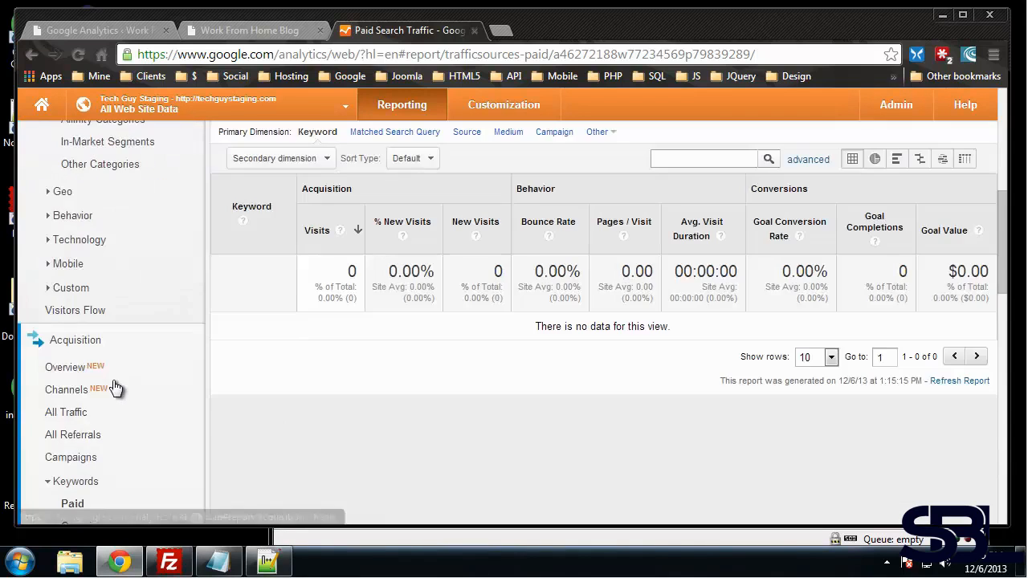
pyautogui.scroll(-4, 133, 281)
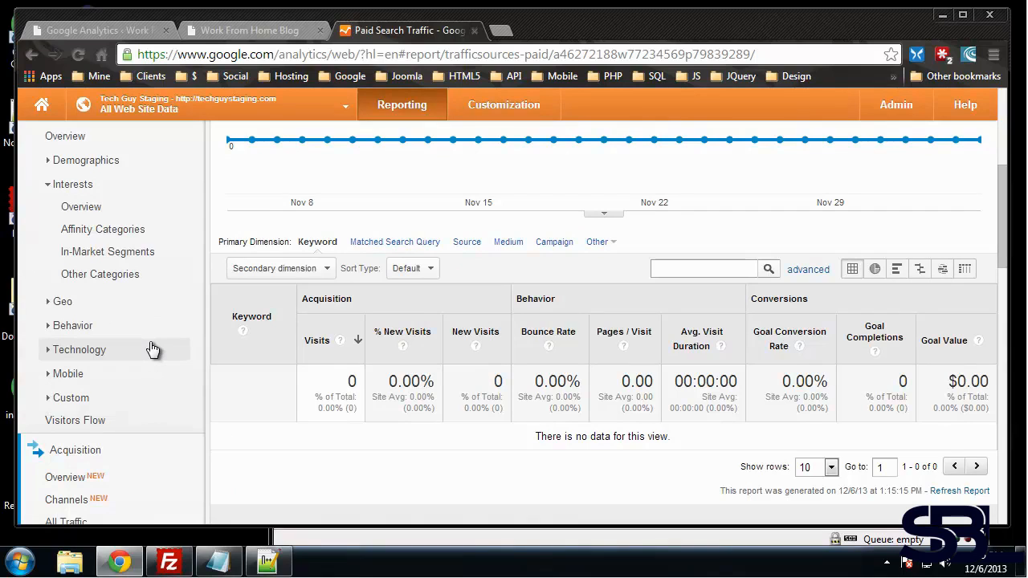
pyautogui.scroll(5, 361, 397)
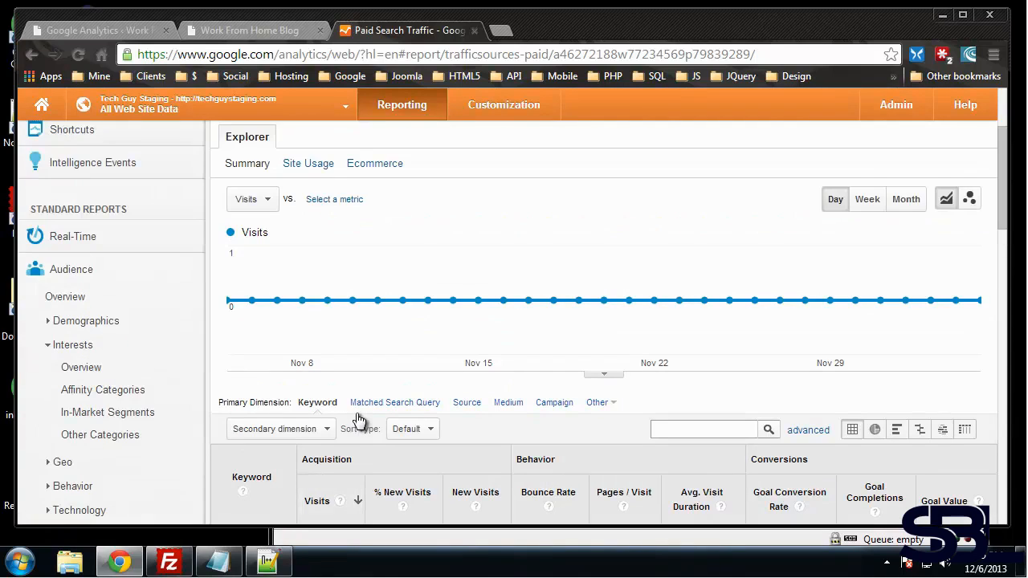